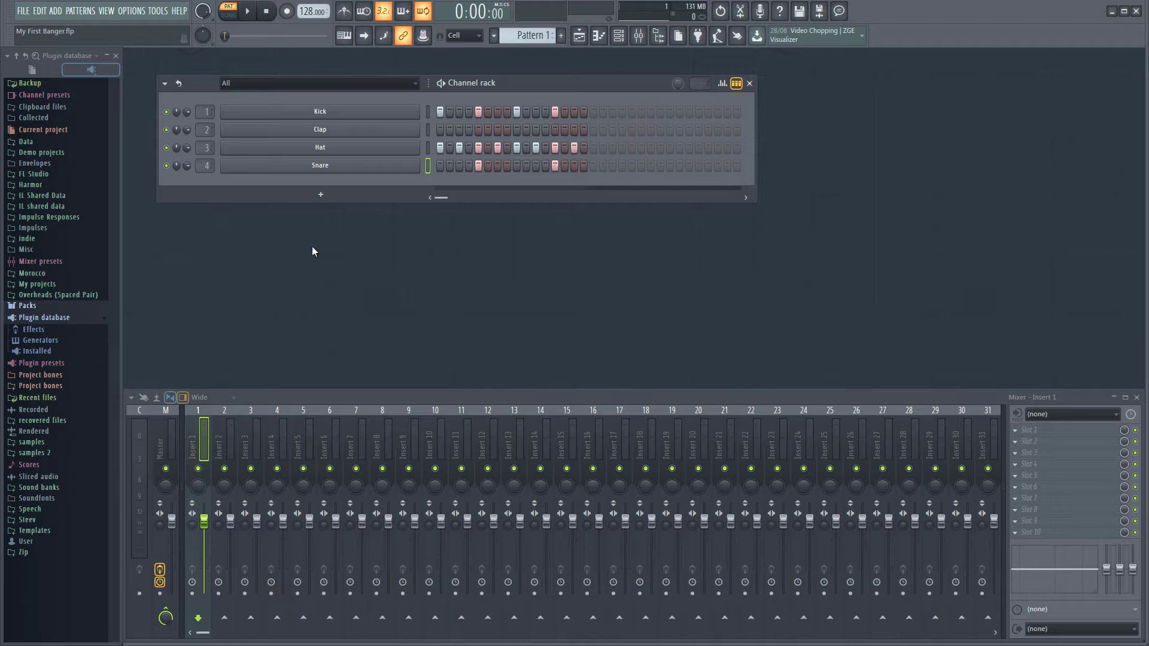
Step: Paint four consecutive Pattern 1 clips over bars 1 to 4 of Track 1 in the playlist and set the playlist snap to Cell
key(F5)
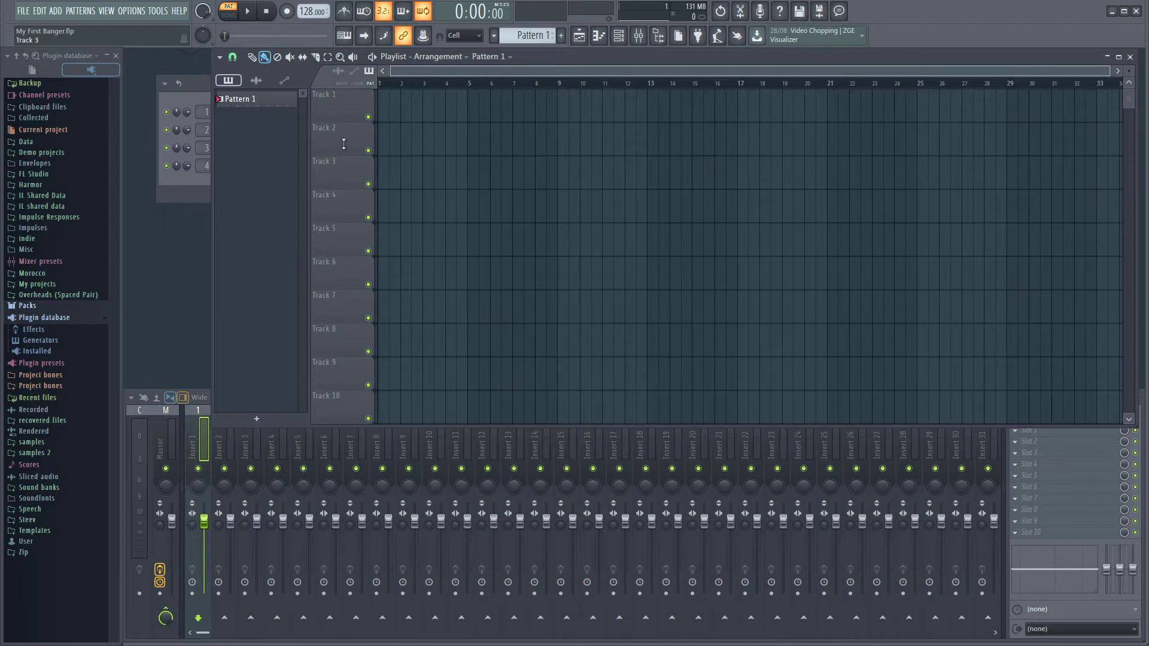
key(b)
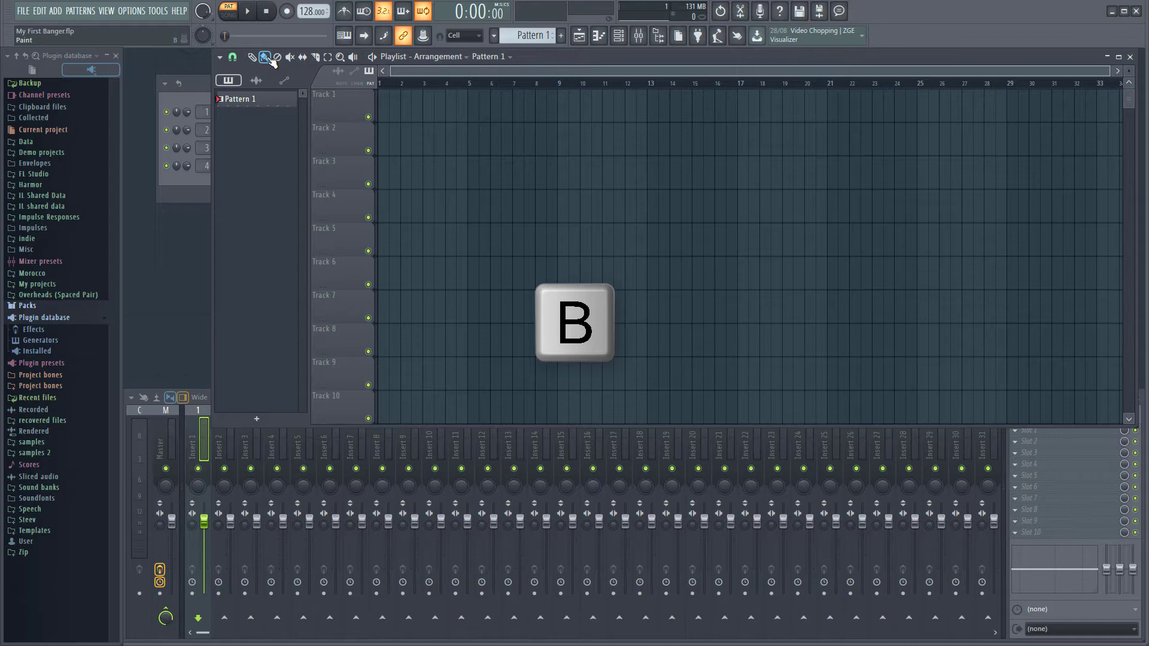
click(383, 110)
drag(383, 110, 447, 113)
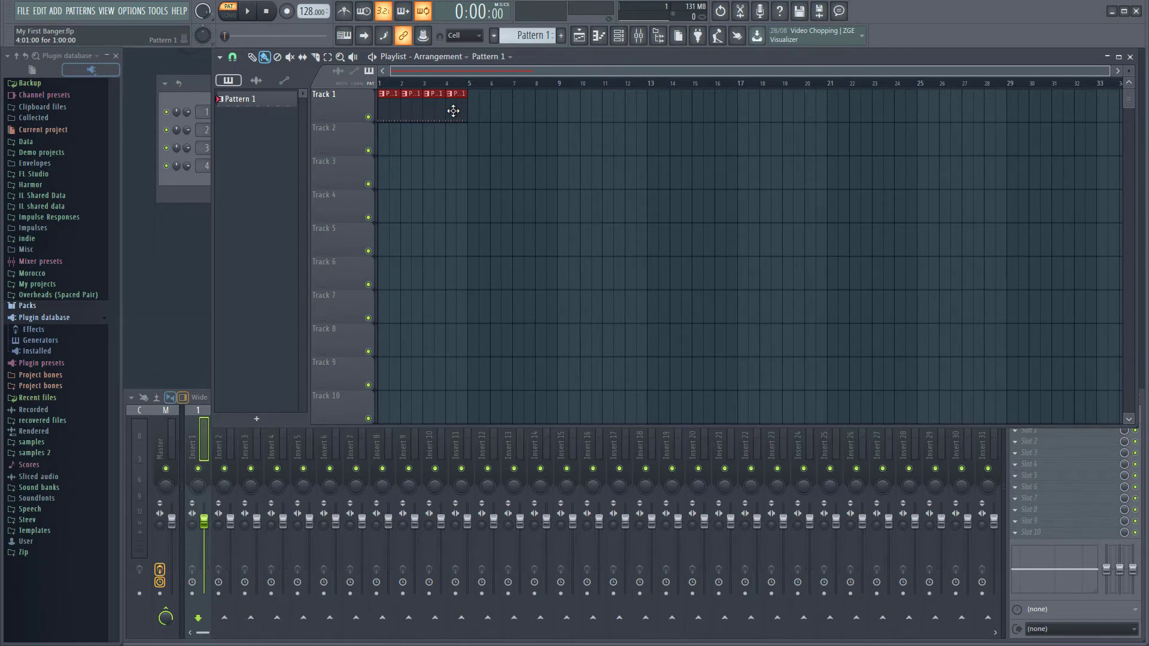
click(453, 113)
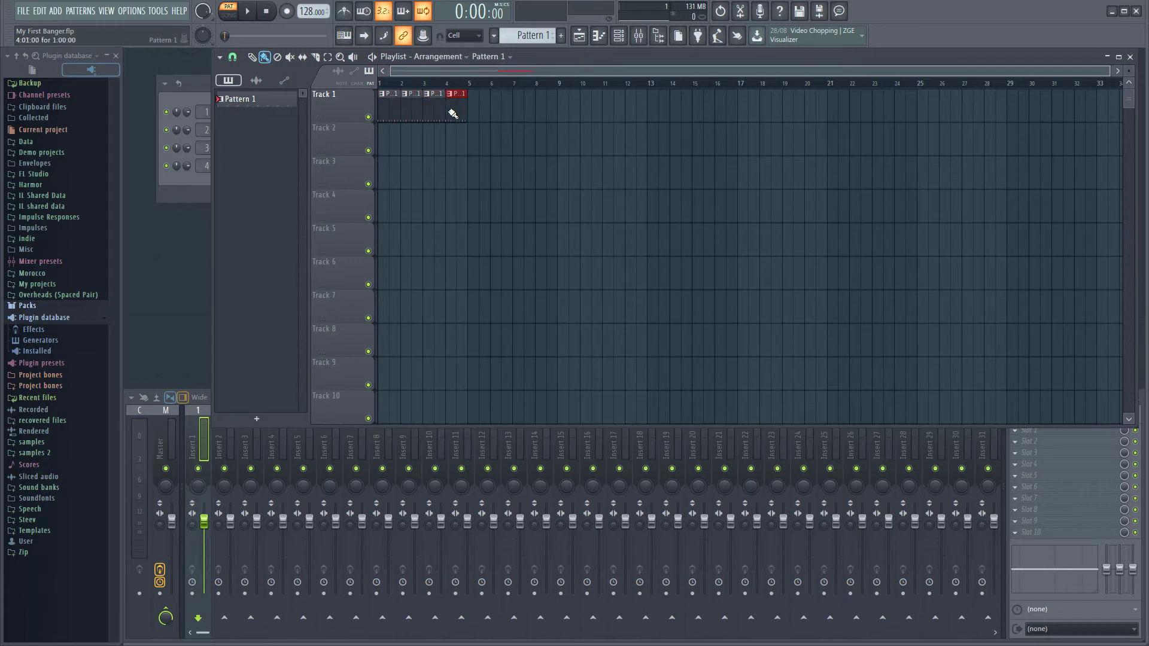
click(233, 58)
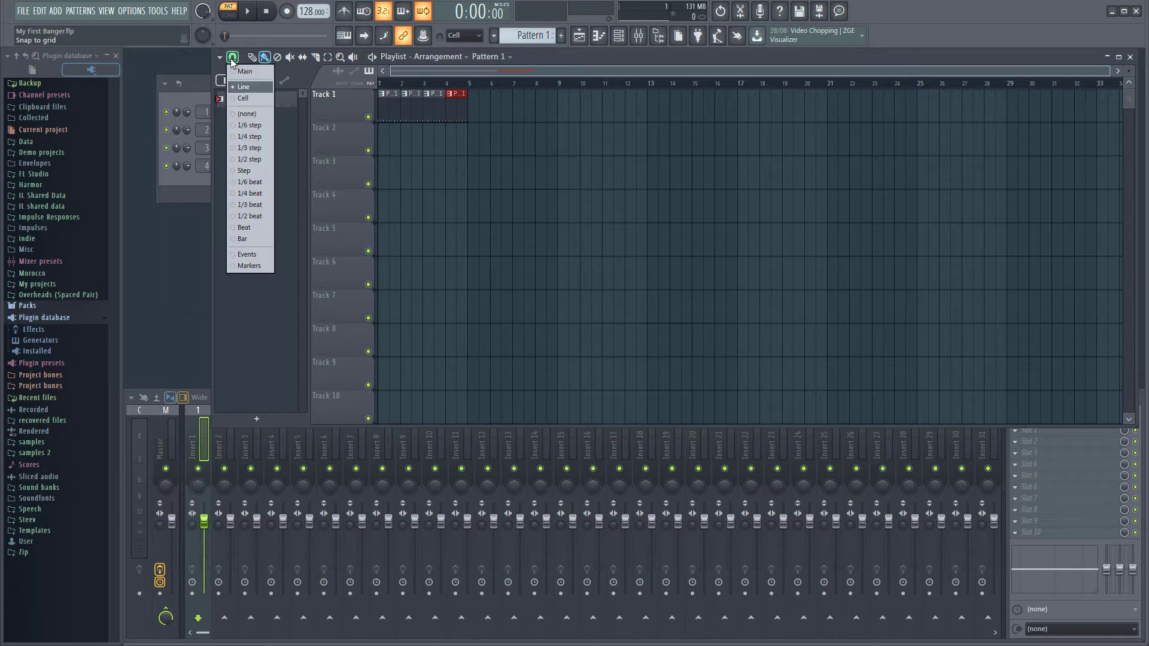
click(241, 99)
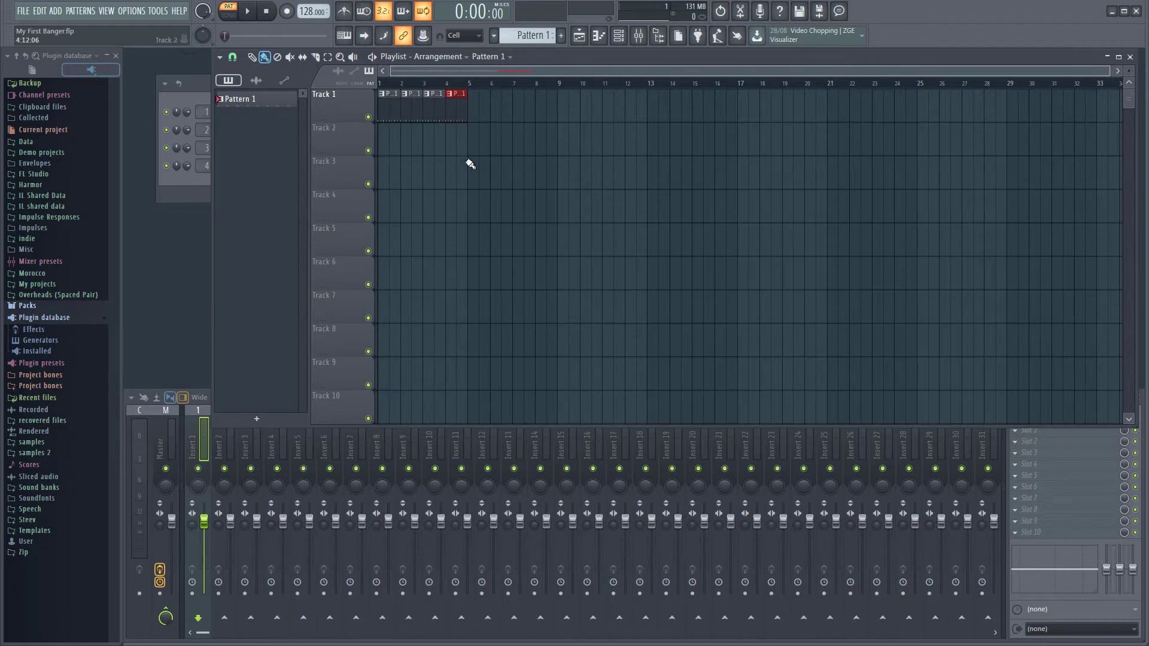
Step: Rename Pattern 1 as "Basic Beat" and give it a blue colour
scroll(470, 164, up, 2)
scroll(470, 165, up, 2)
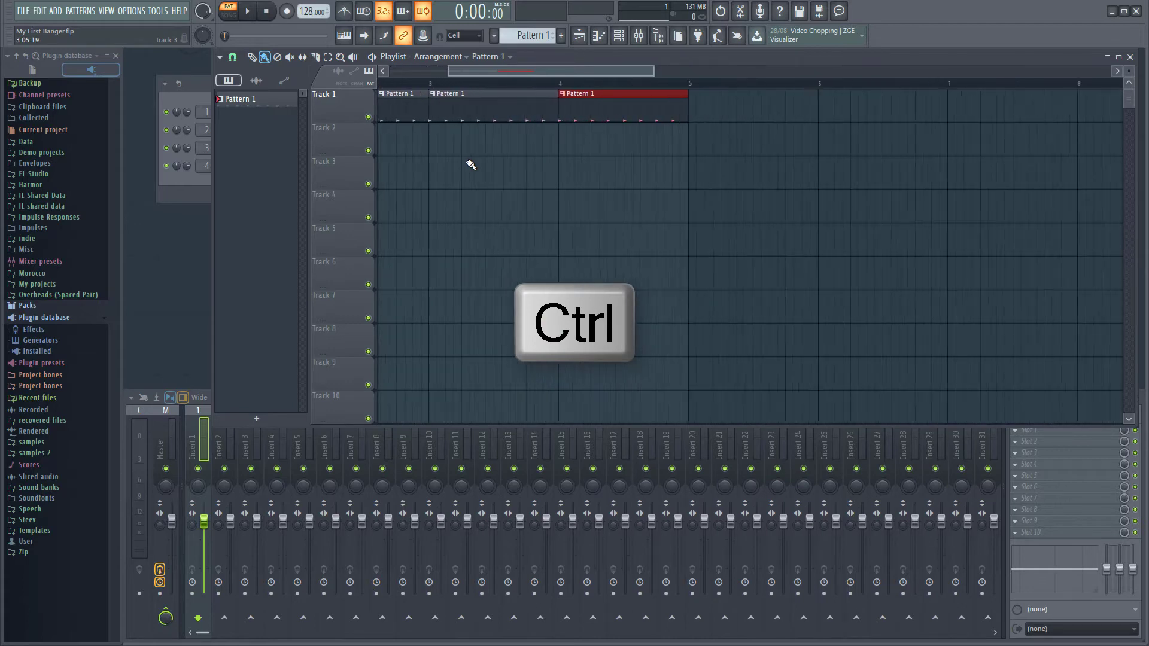
scroll(470, 164, down, 2)
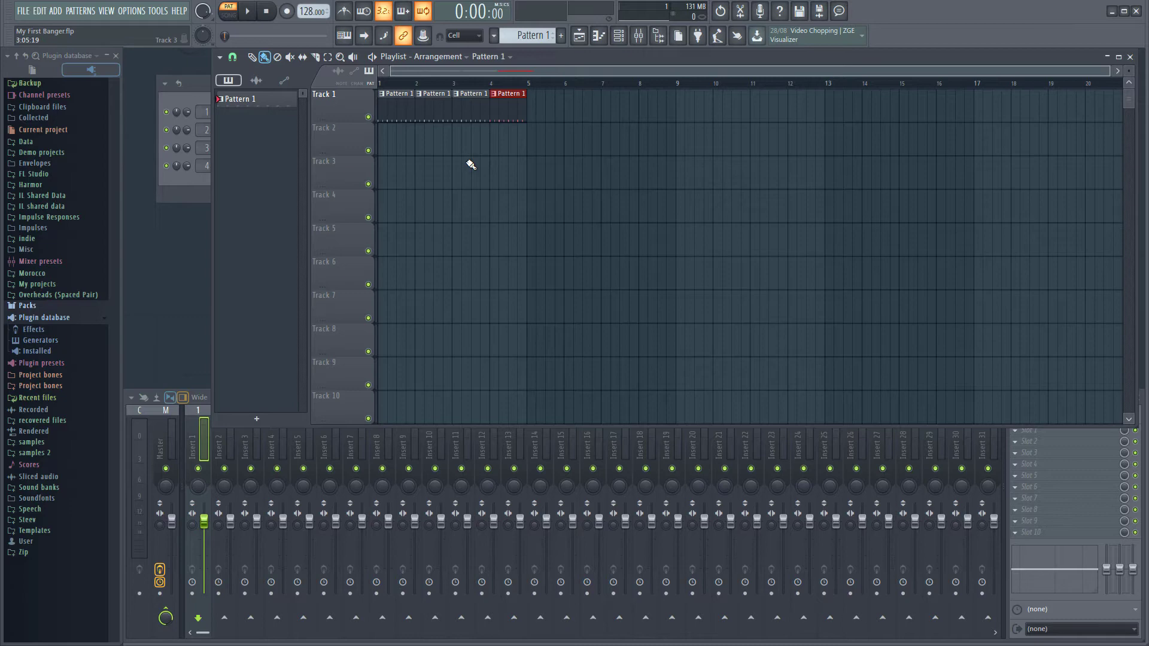
key(F2)
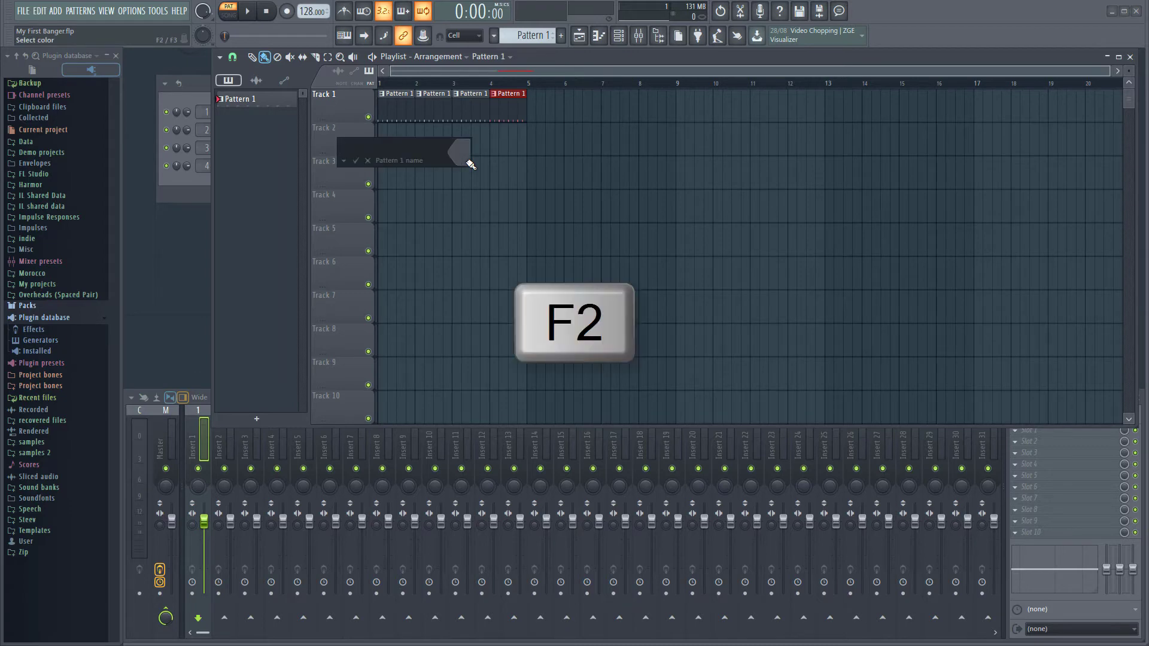
text(Basic Beat)
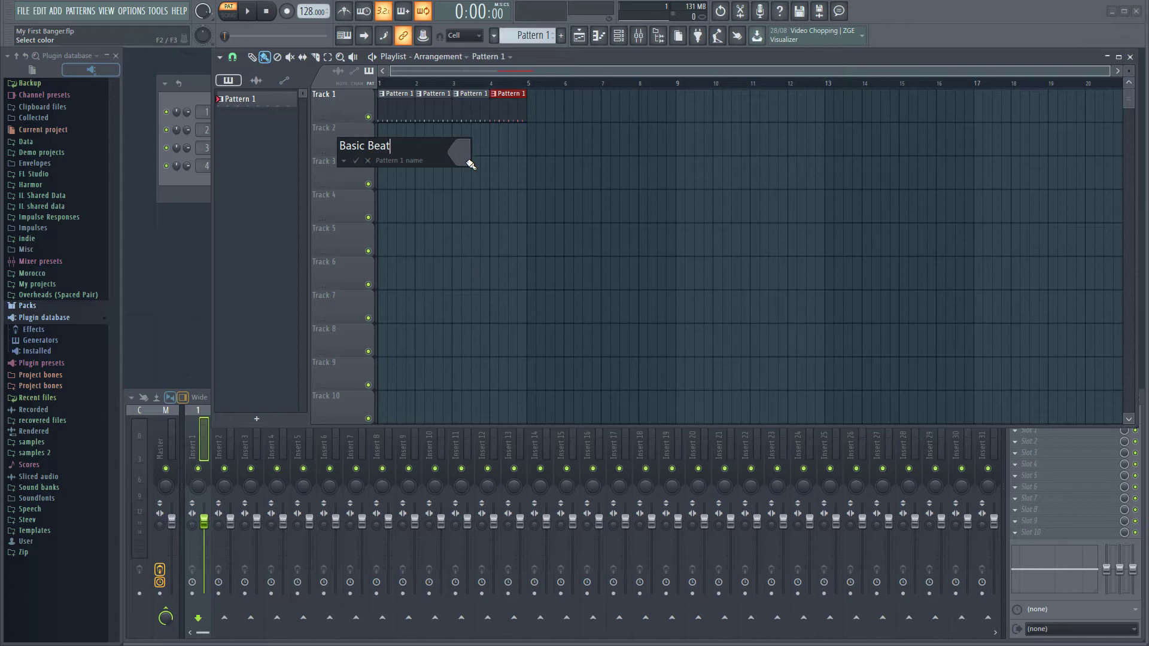
key(F2)
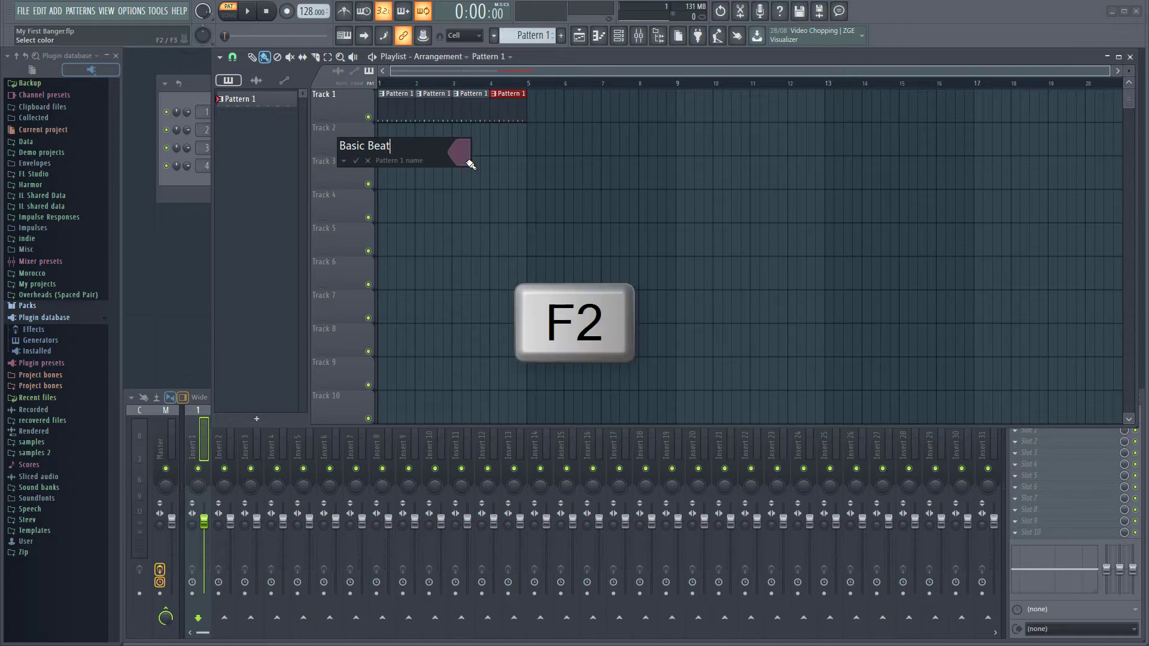
click(459, 153)
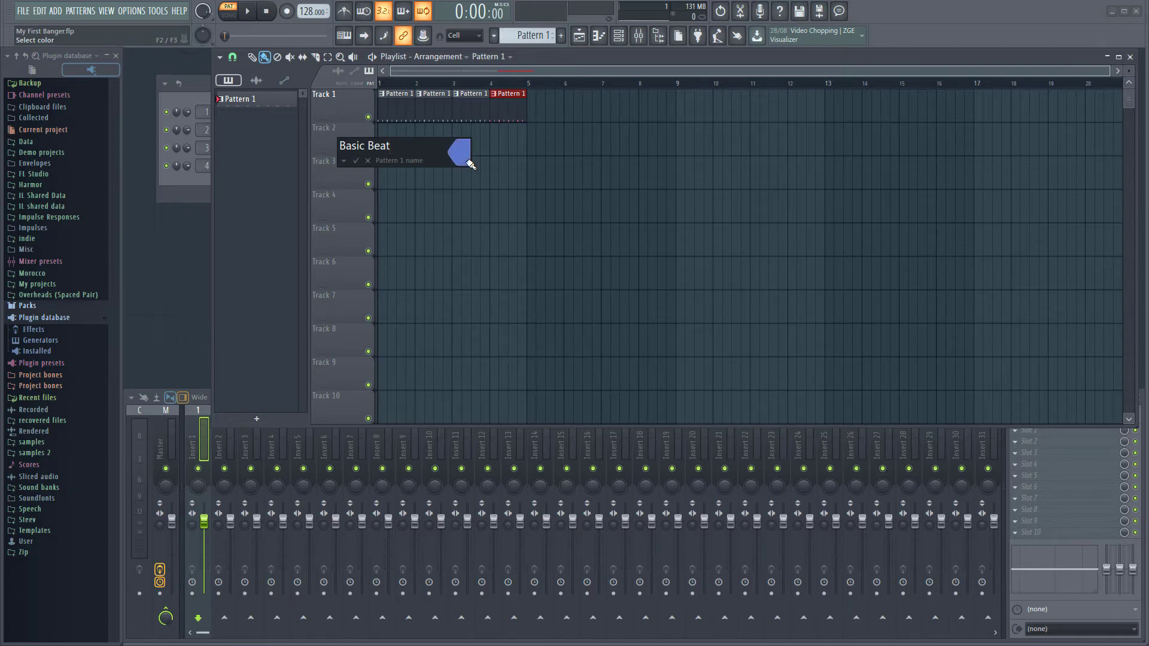
key(Return)
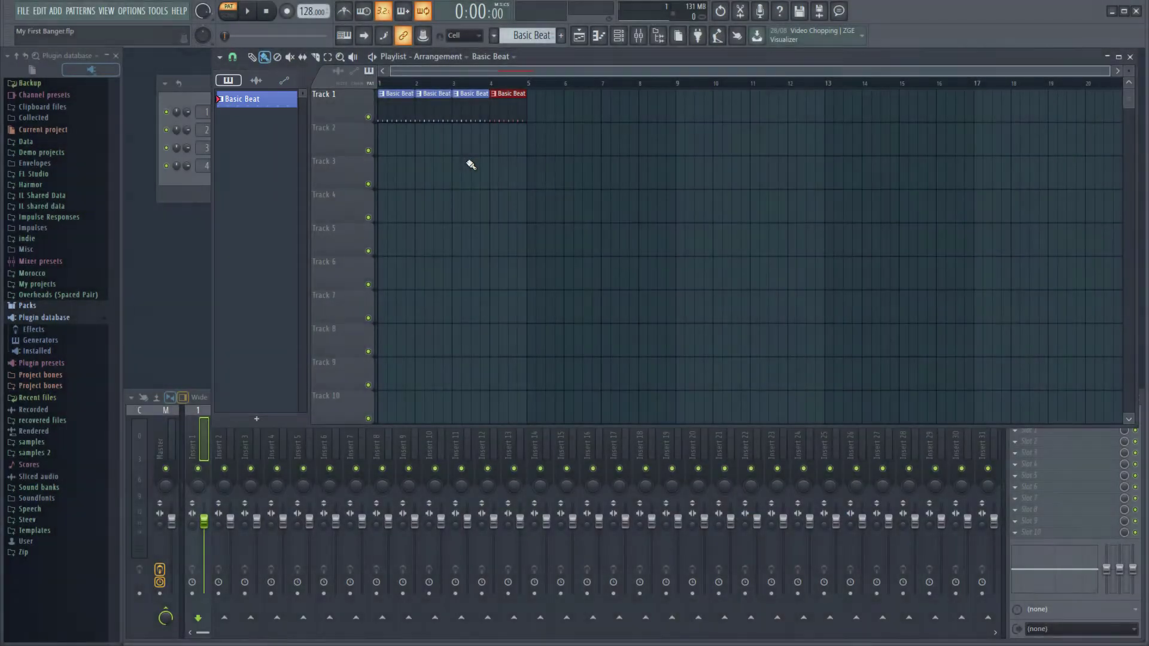
Step: Create a new pattern named "Drum variation" and give it a blue colour
key(alt+p)
key(alt+p)
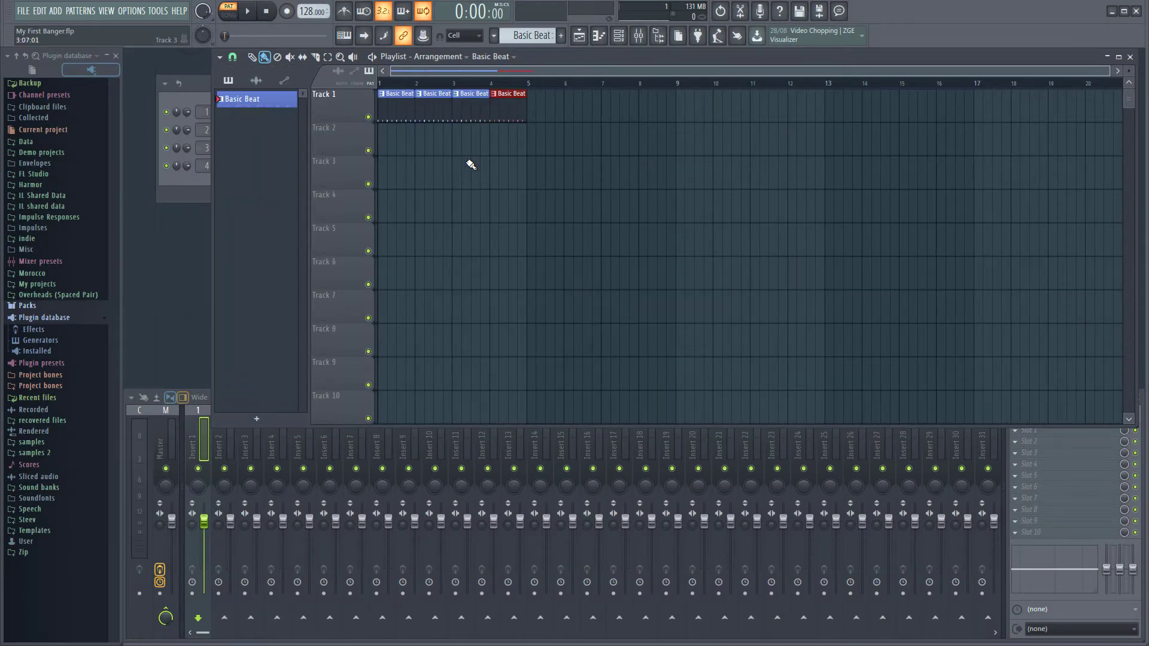
key(F4)
text(Drum)
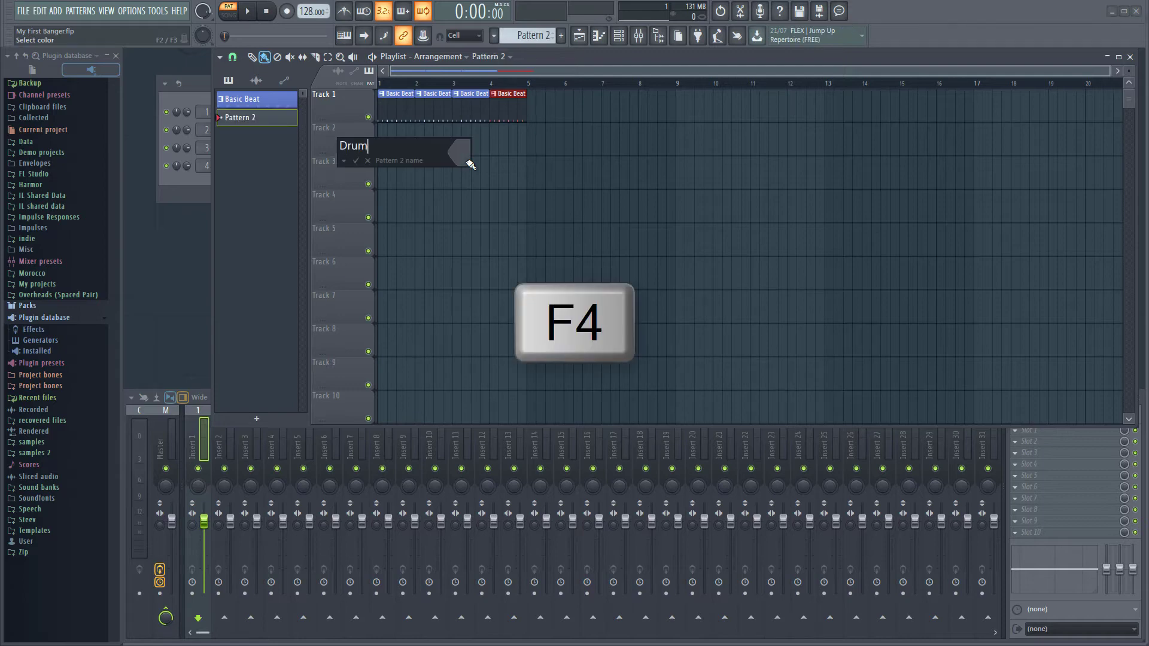
text( variation)
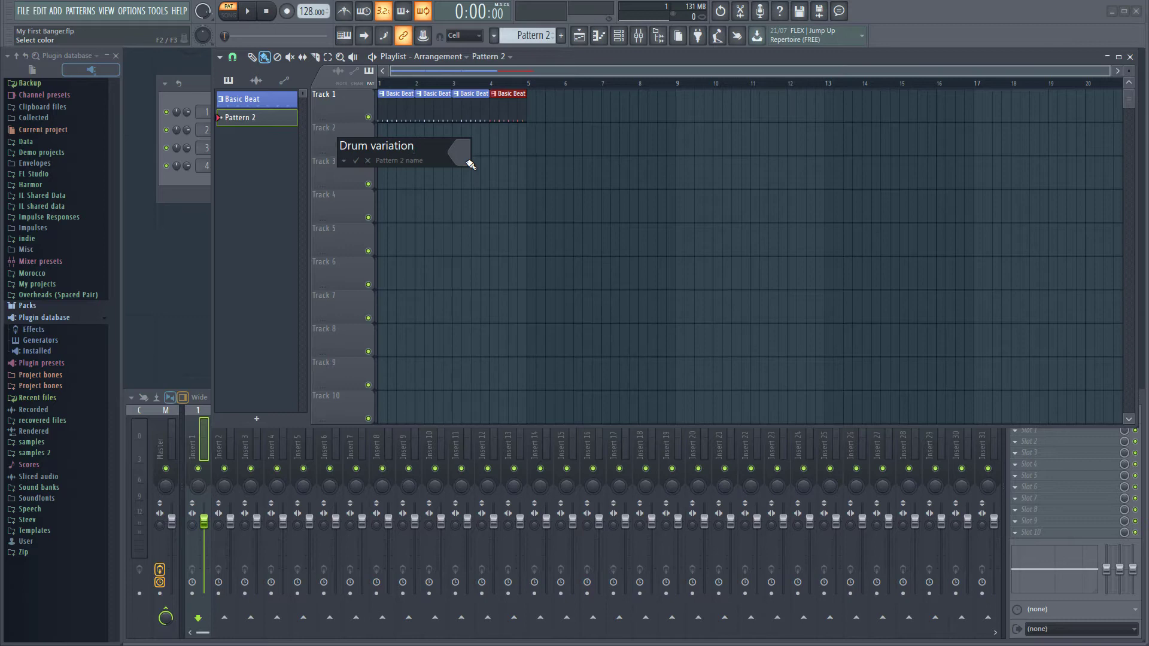
key(F2)
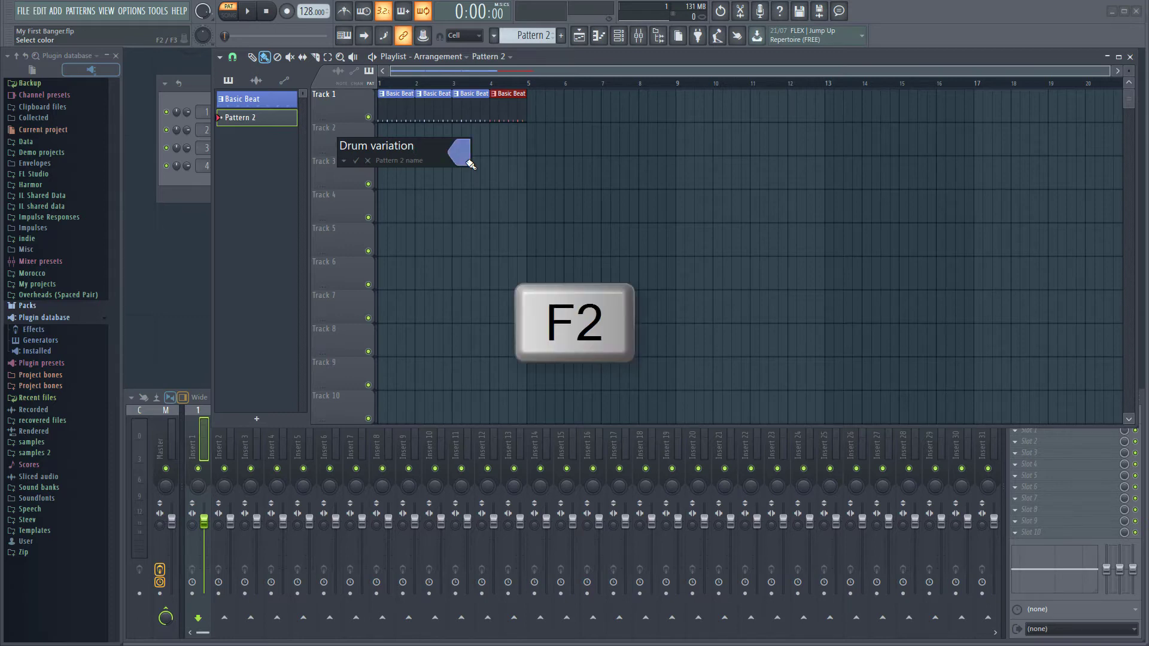
key(Return)
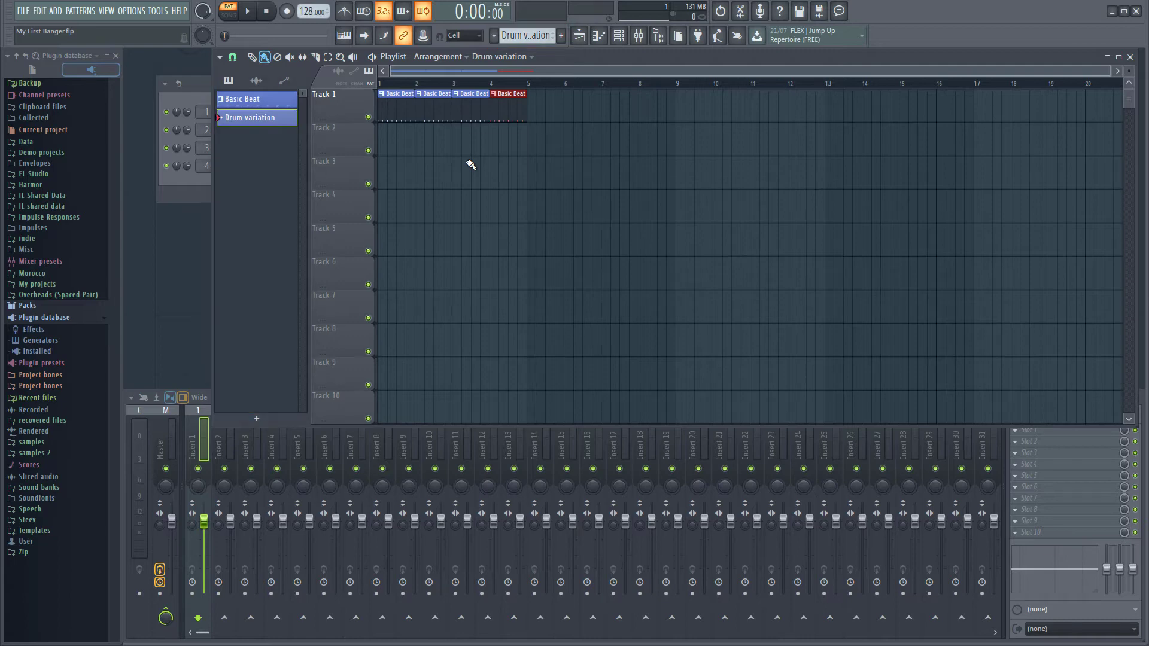
Step: Program Drum variation in the channel rack with Kick on steps 1, 5, 9 and 13, Hat every 2 steps, and Snare on 5, 13 and 15
key(F6)
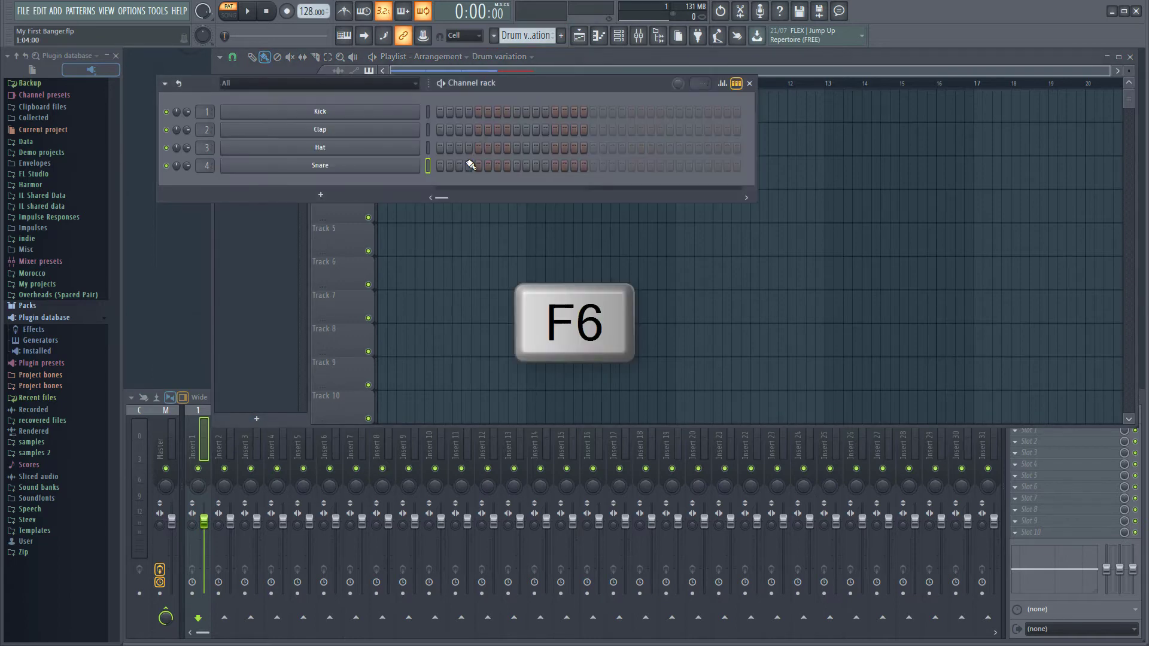
click(440, 112)
click(553, 112)
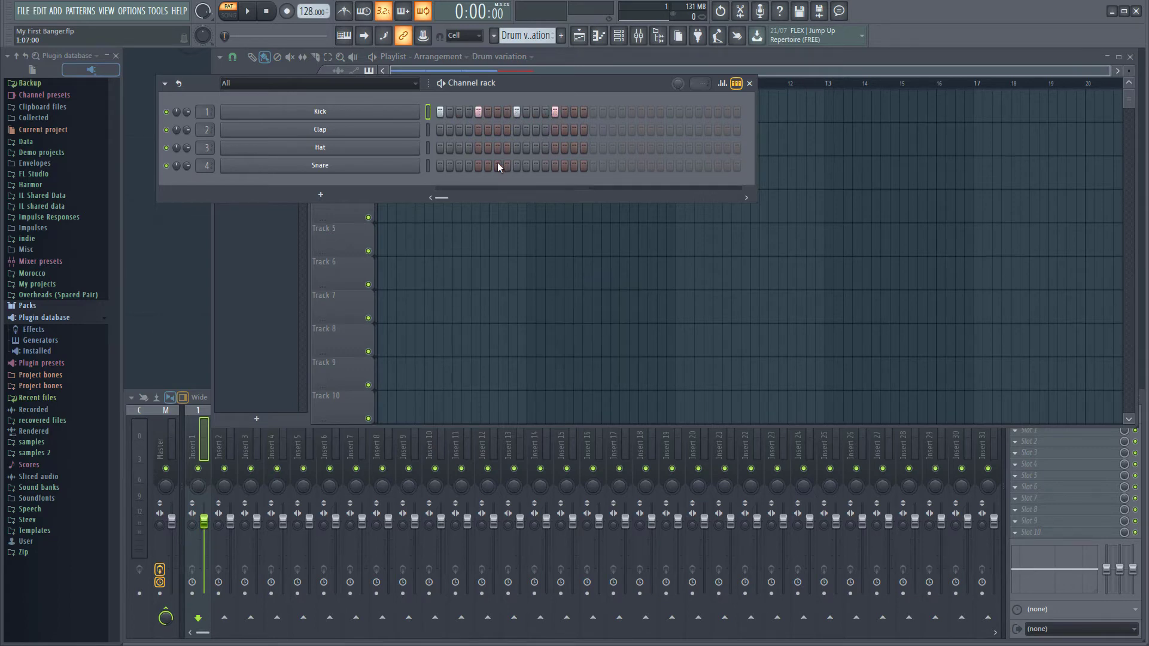
click(479, 167)
right_click(405, 147)
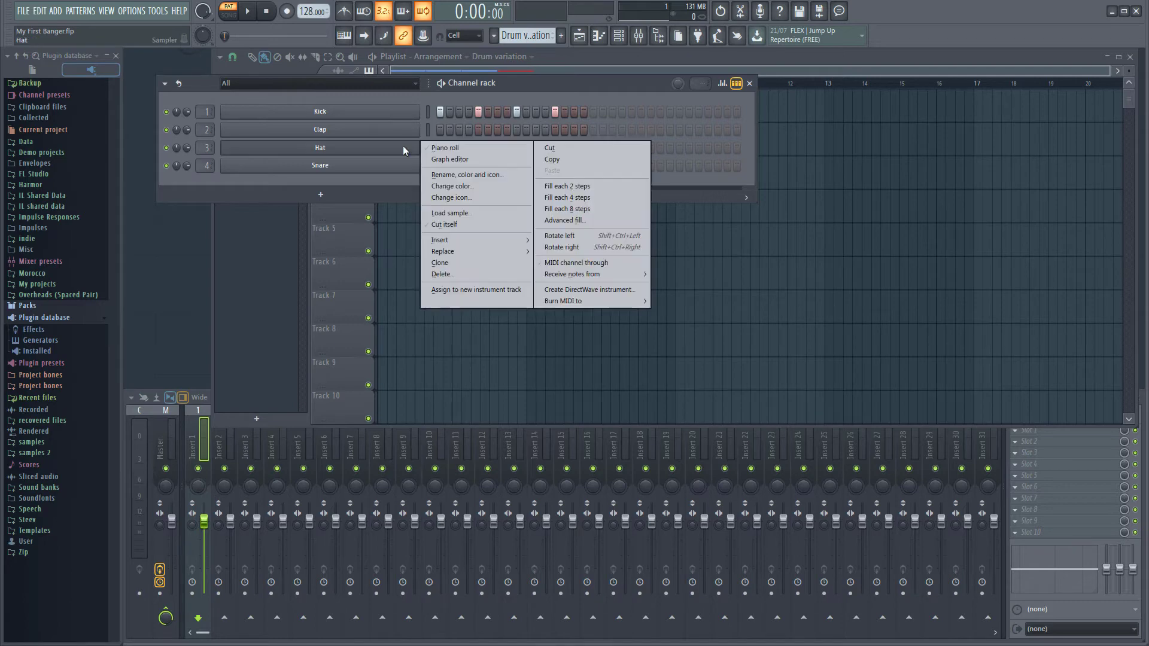
click(552, 188)
click(576, 166)
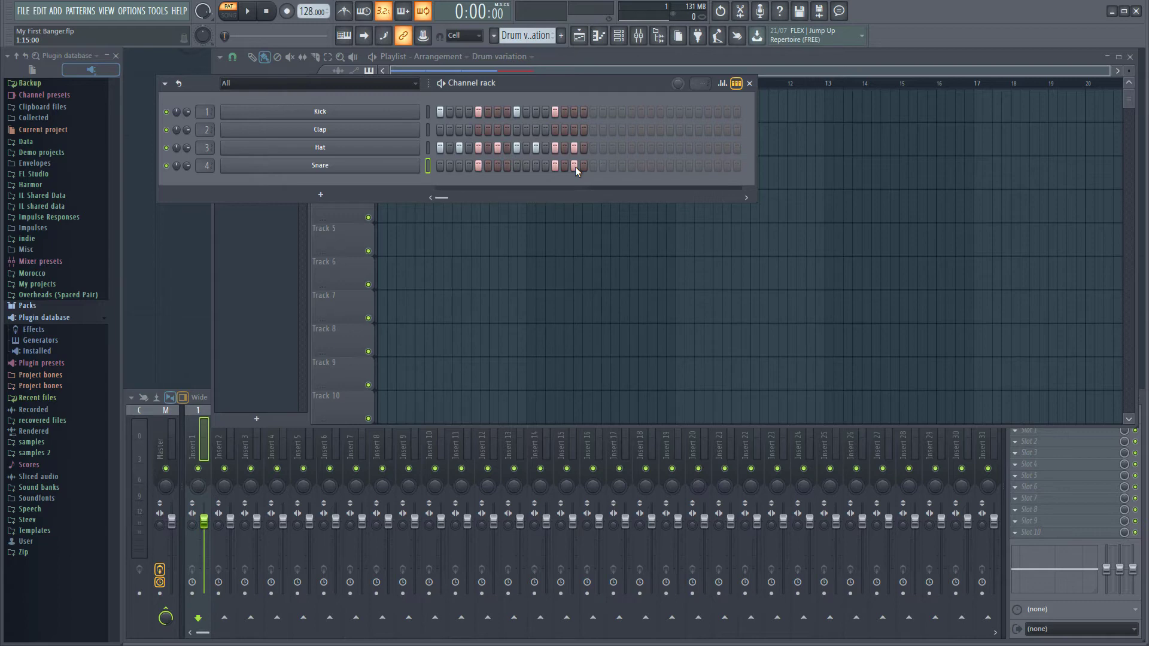
Step: Replace the Basic Beat clips at bars 2 and 4 of Track 1 in the playlist with Drum variation clips
key(F5)
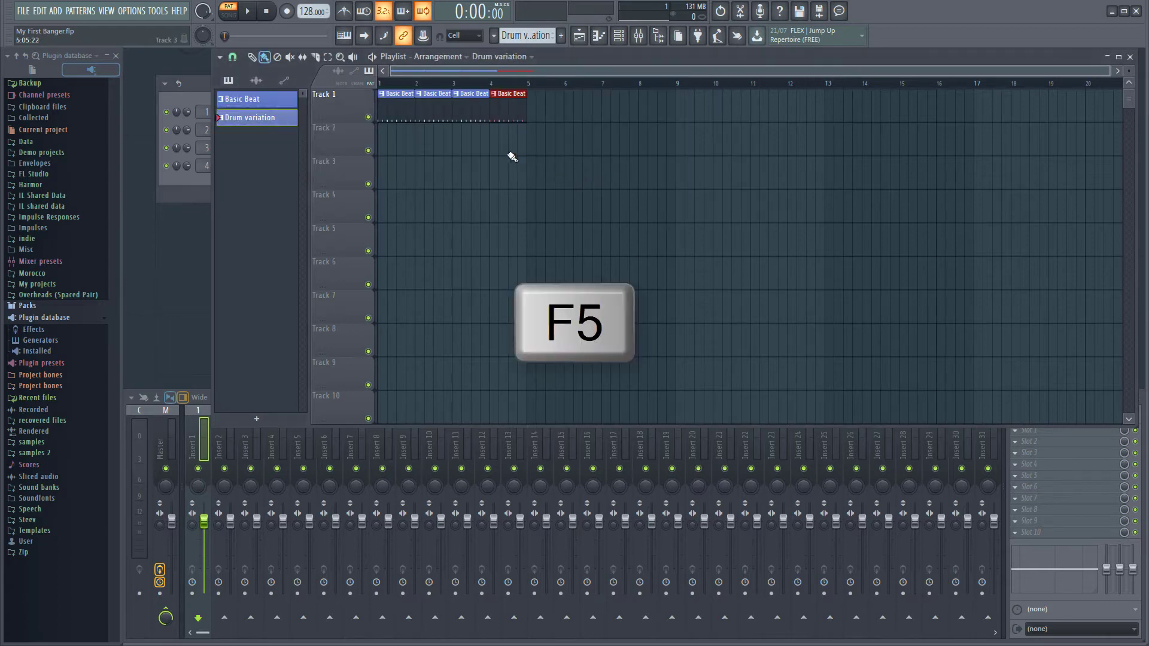
right_click(428, 112)
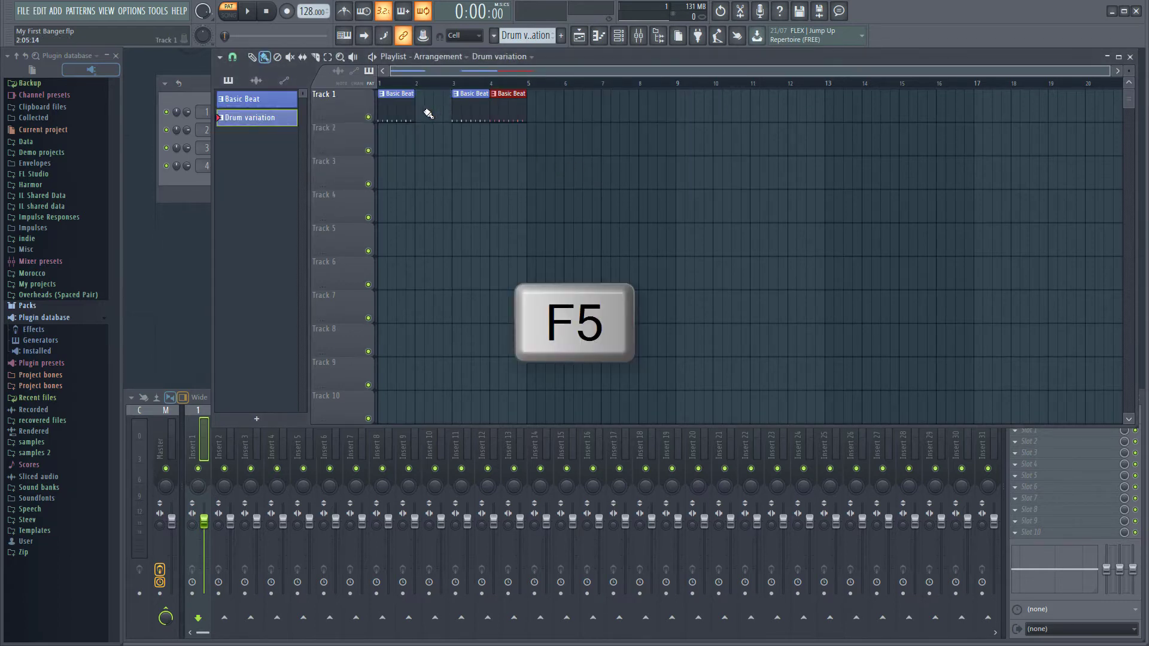
click(425, 113)
right_click(513, 112)
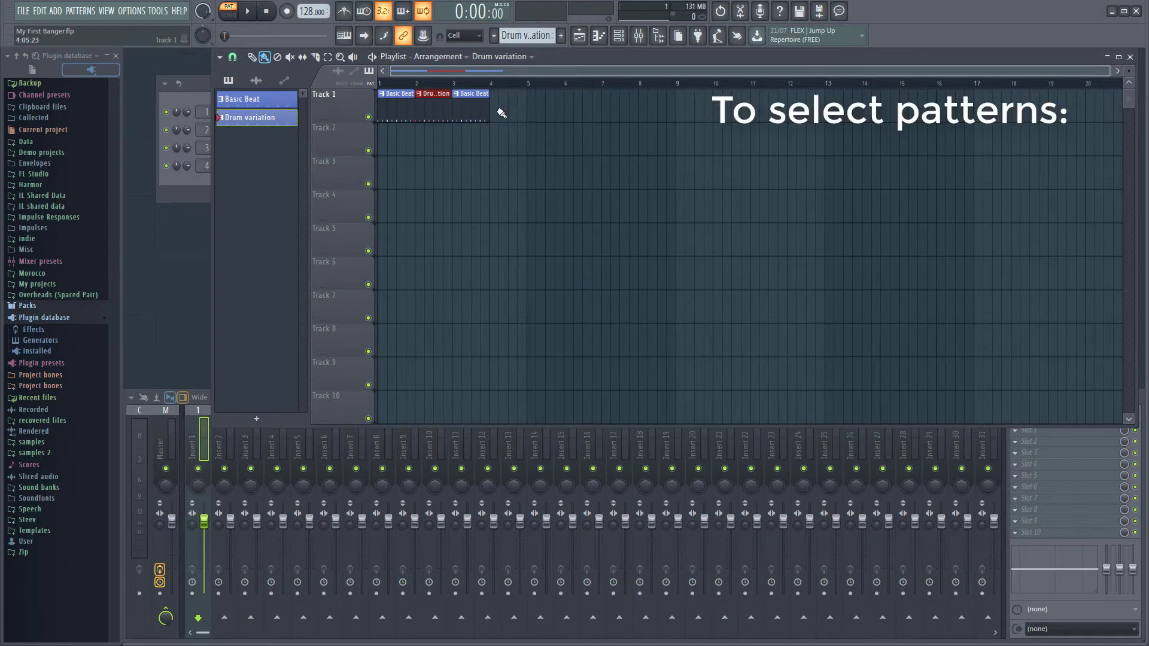
click(494, 113)
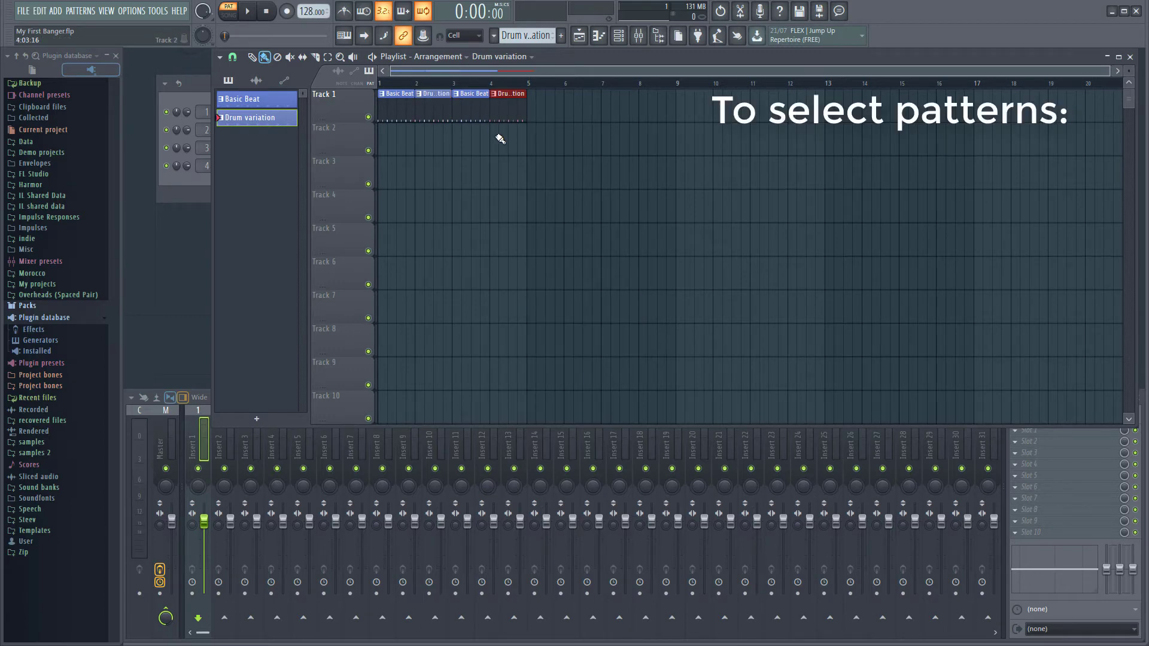
Step: Switch the active pattern back and forth between Basic Beat and Drum variation, finishing on Drum variation
click(496, 36)
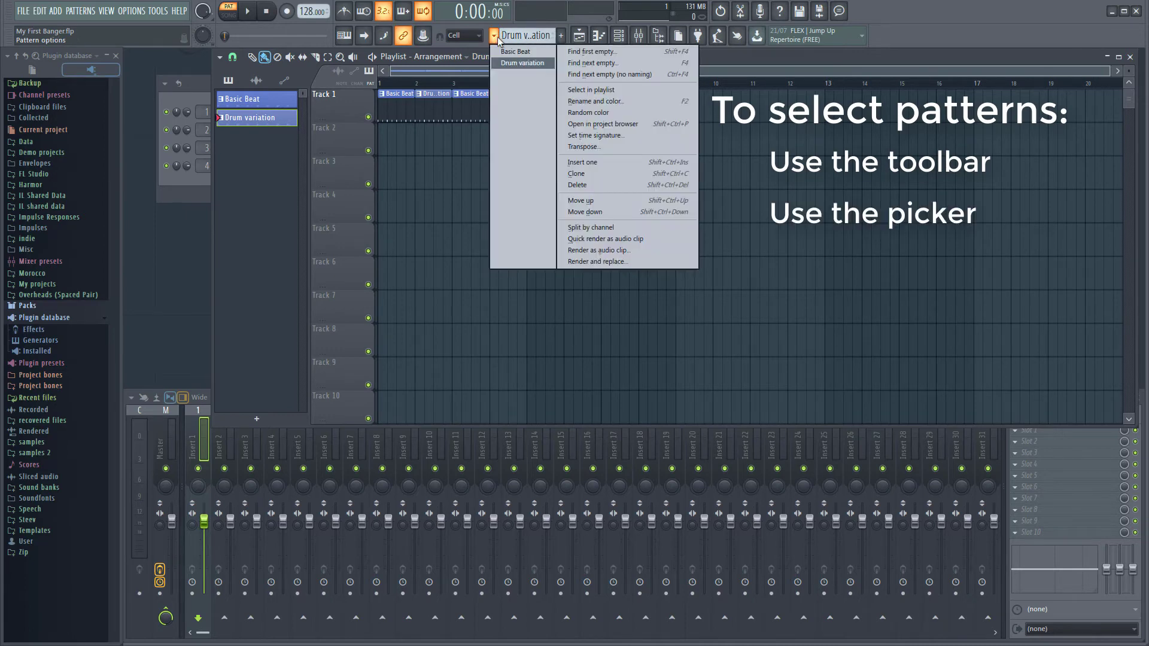
click(497, 37)
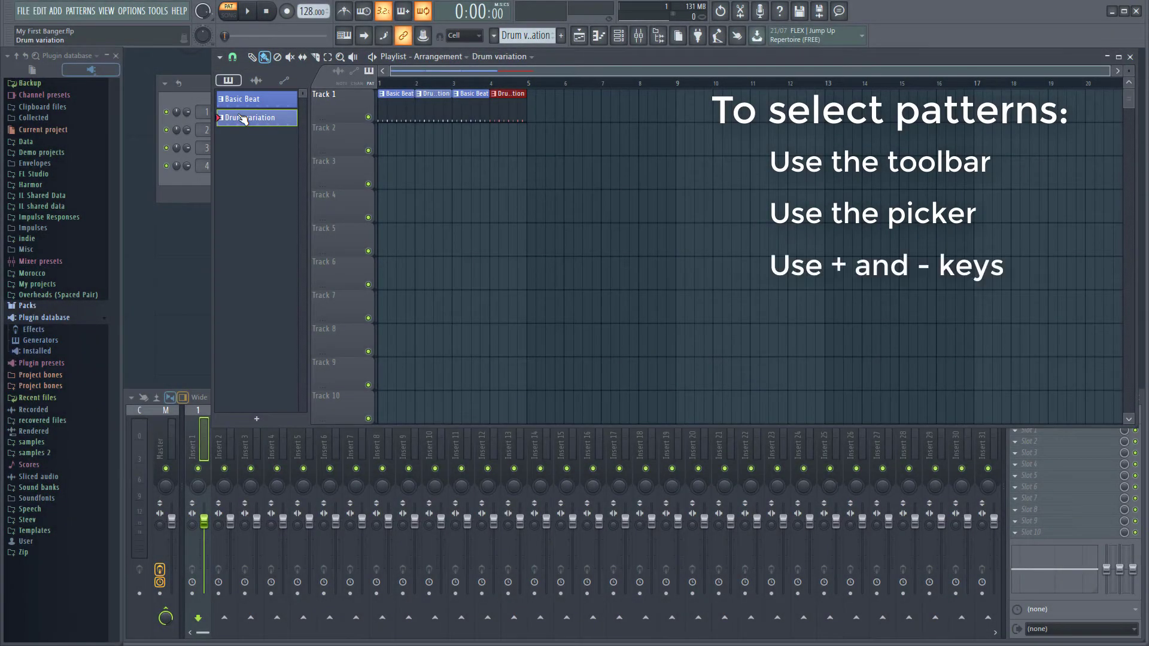
key(minus)
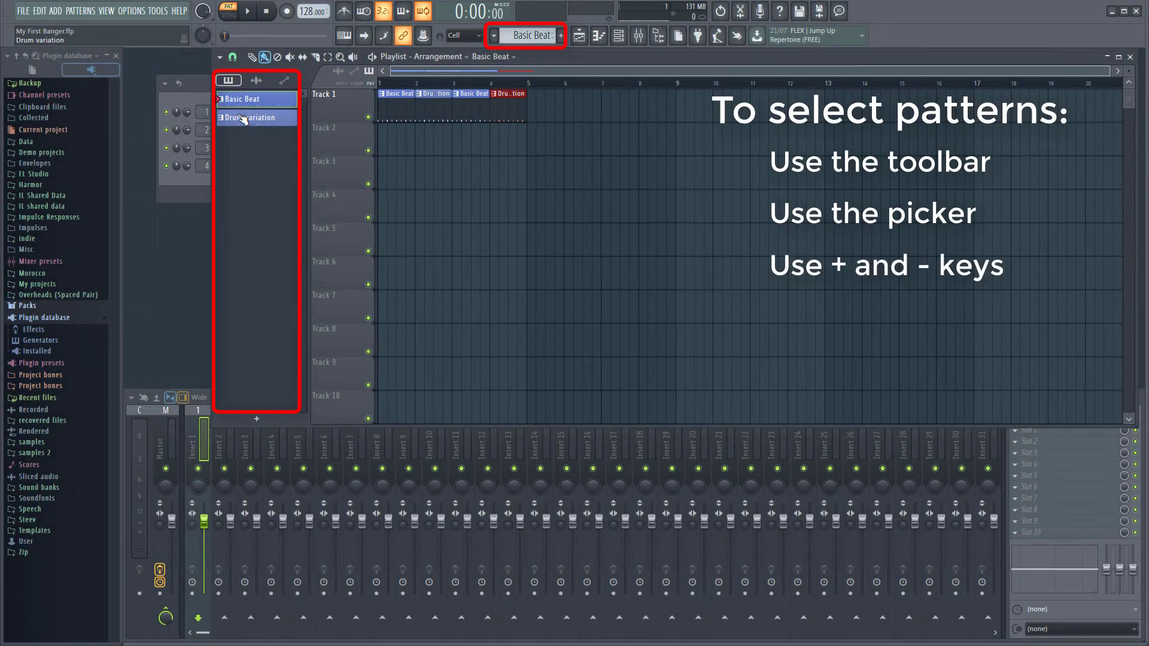
key(plus)
key(minus)
key(plus)
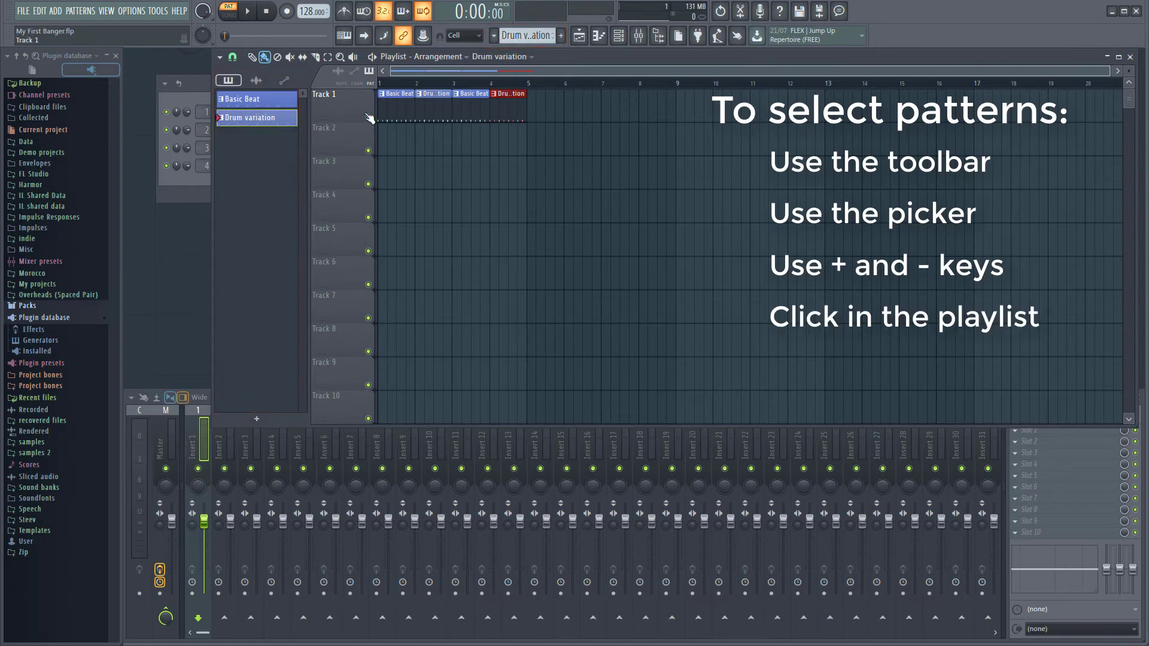
click(388, 108)
click(425, 110)
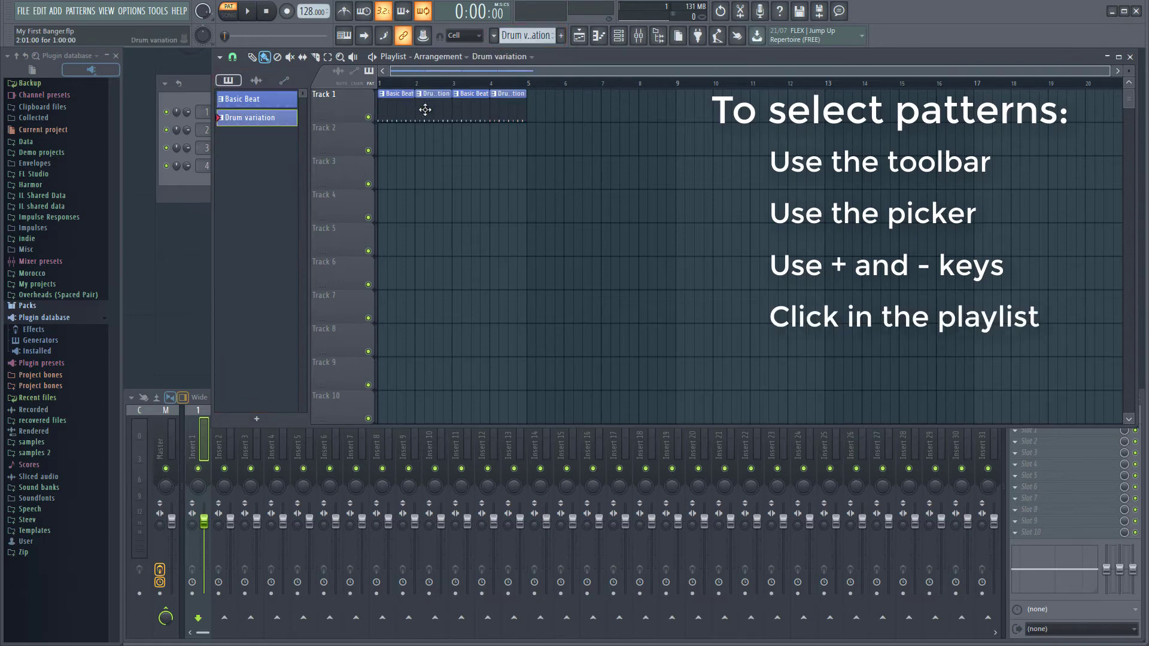
click(398, 109)
click(424, 109)
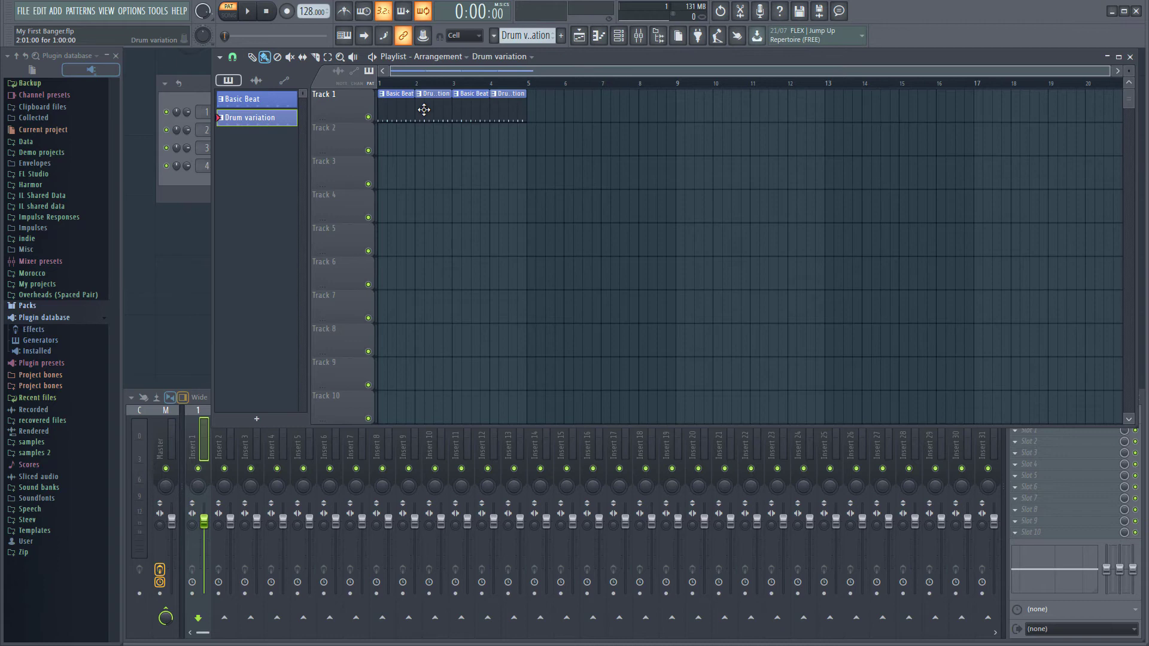
Step: Copy the steps of all four channels in Drum variation and paste them into a new pattern named "copy"
key(F6)
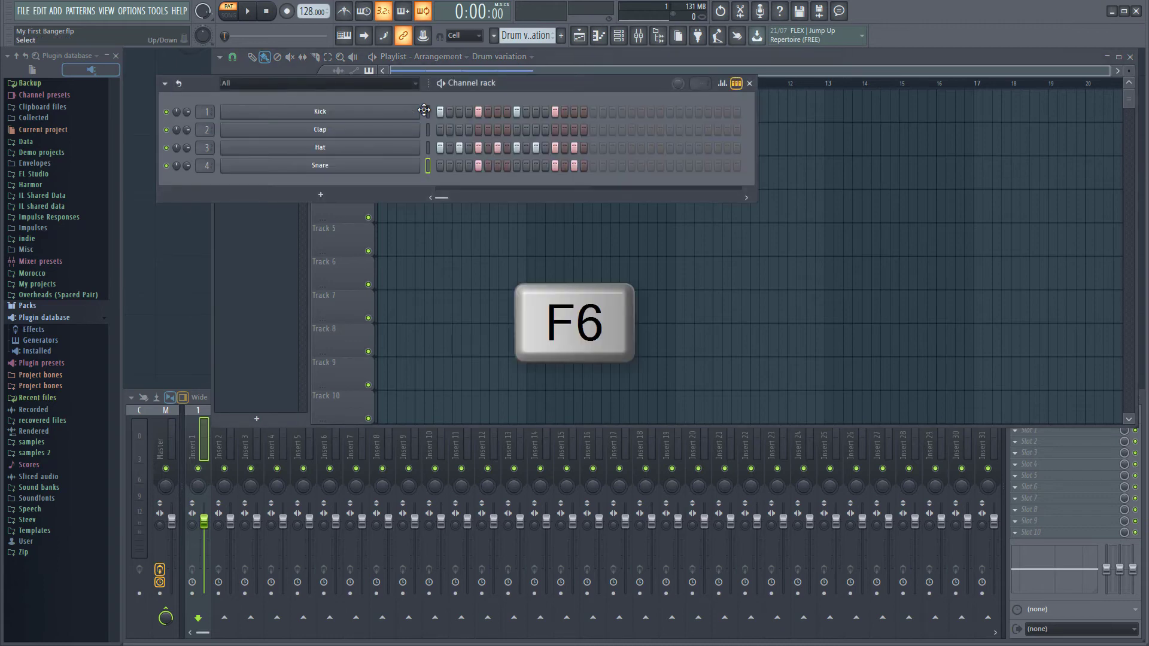
click(428, 113)
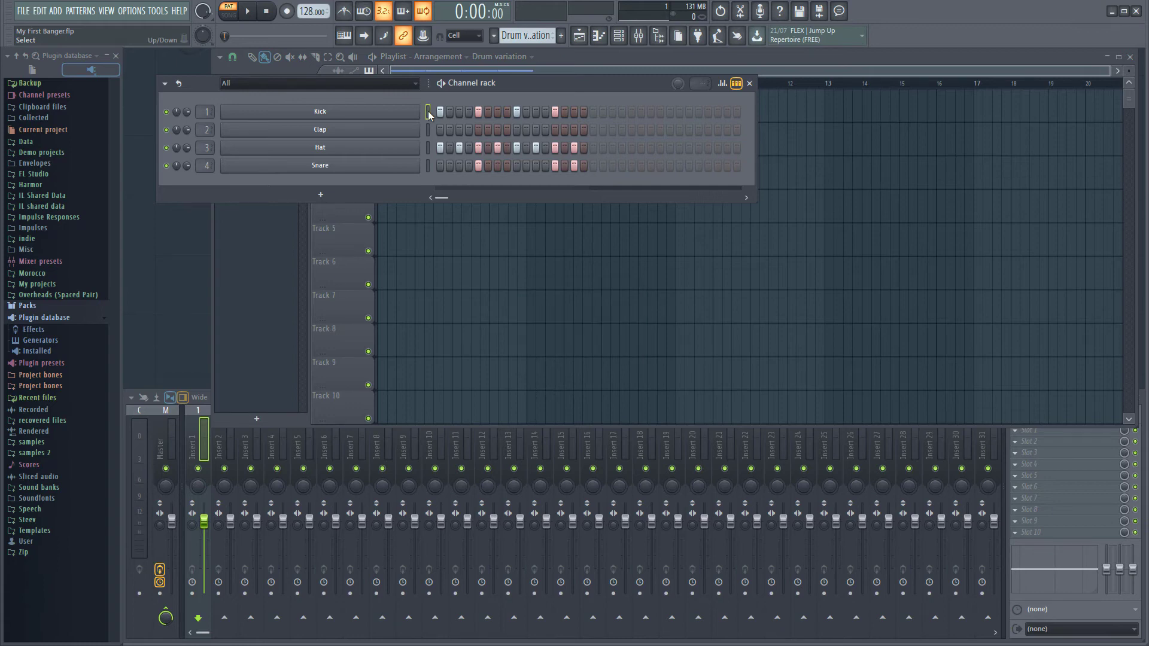
key(ctrl+a)
key(ctrl+c)
key(F4)
text(copy)
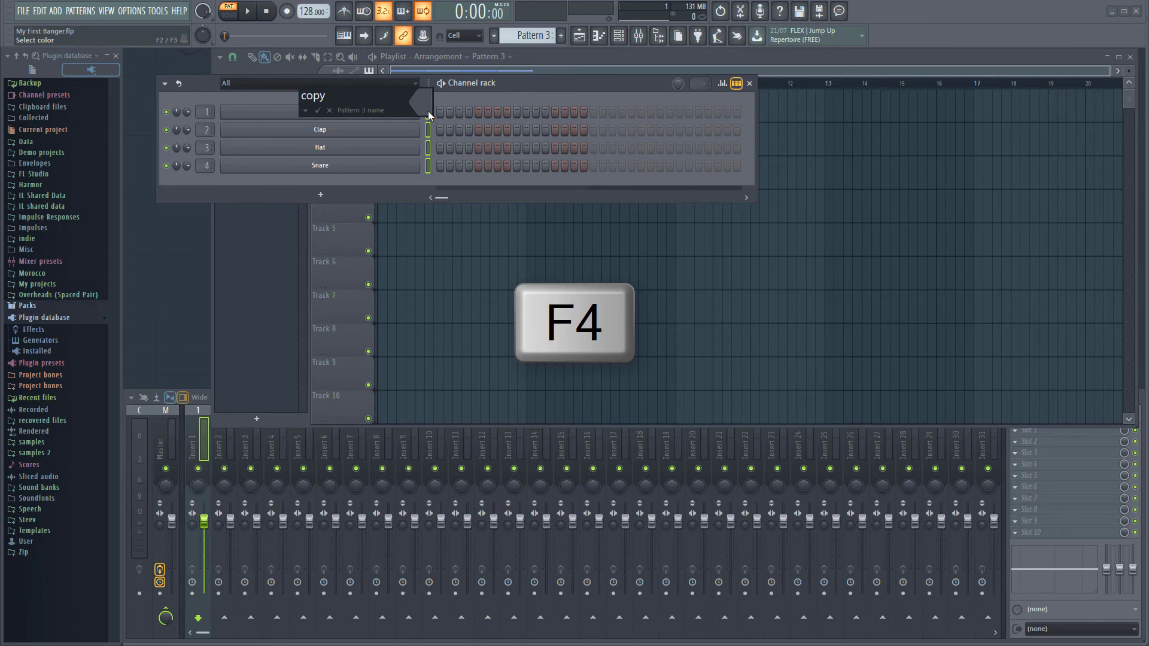
key(Return)
key(ctrl+v)
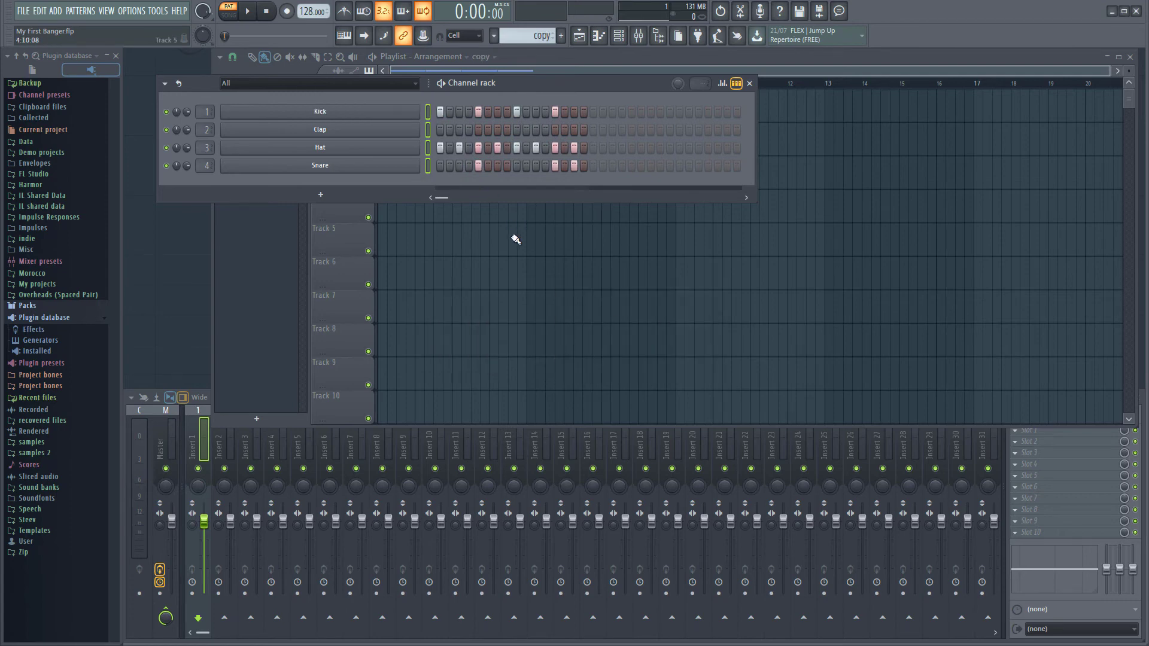
Step: Make the Drum variation clip at bar 2 of Track 1 in the playlist unique
key(F5)
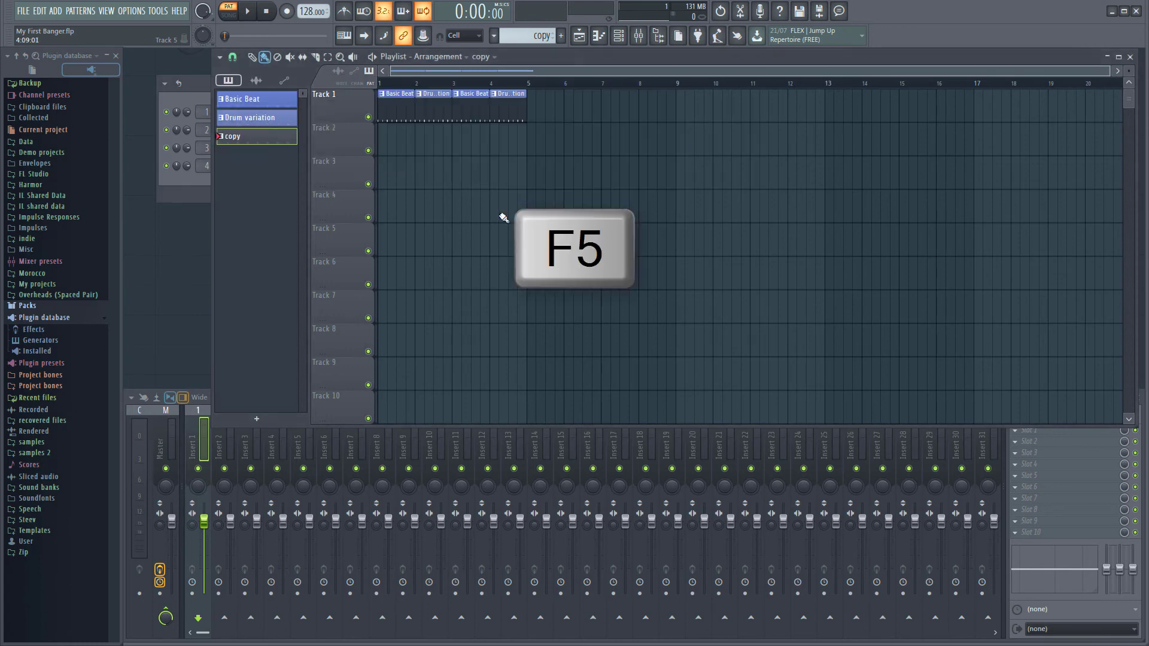
click(427, 97)
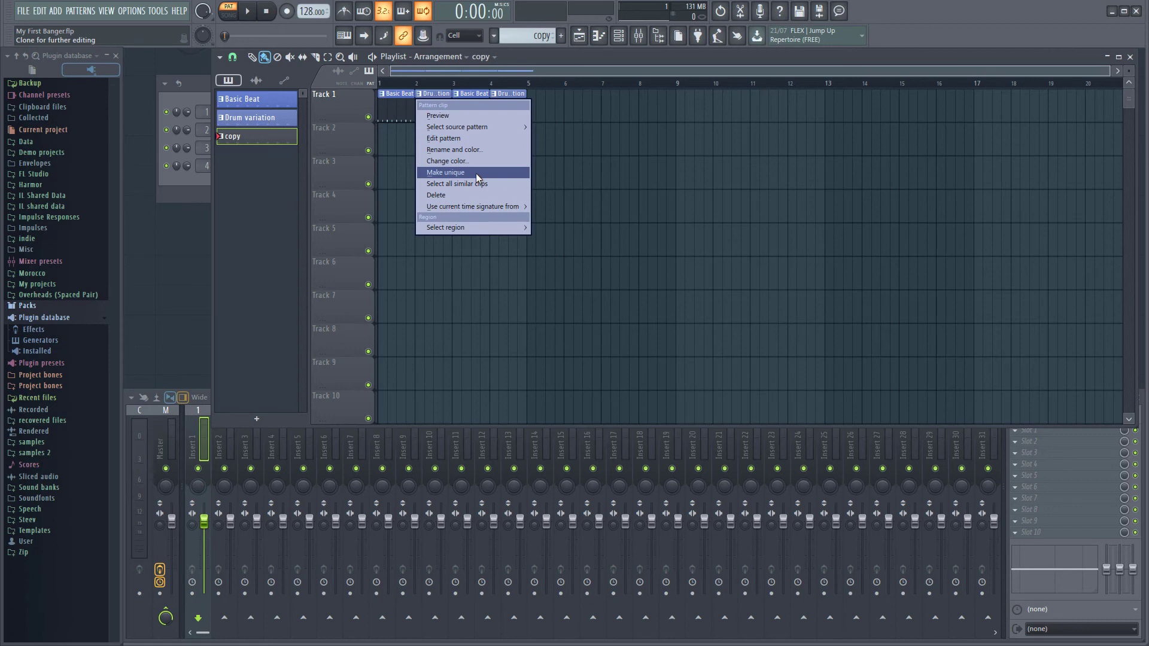
click(477, 175)
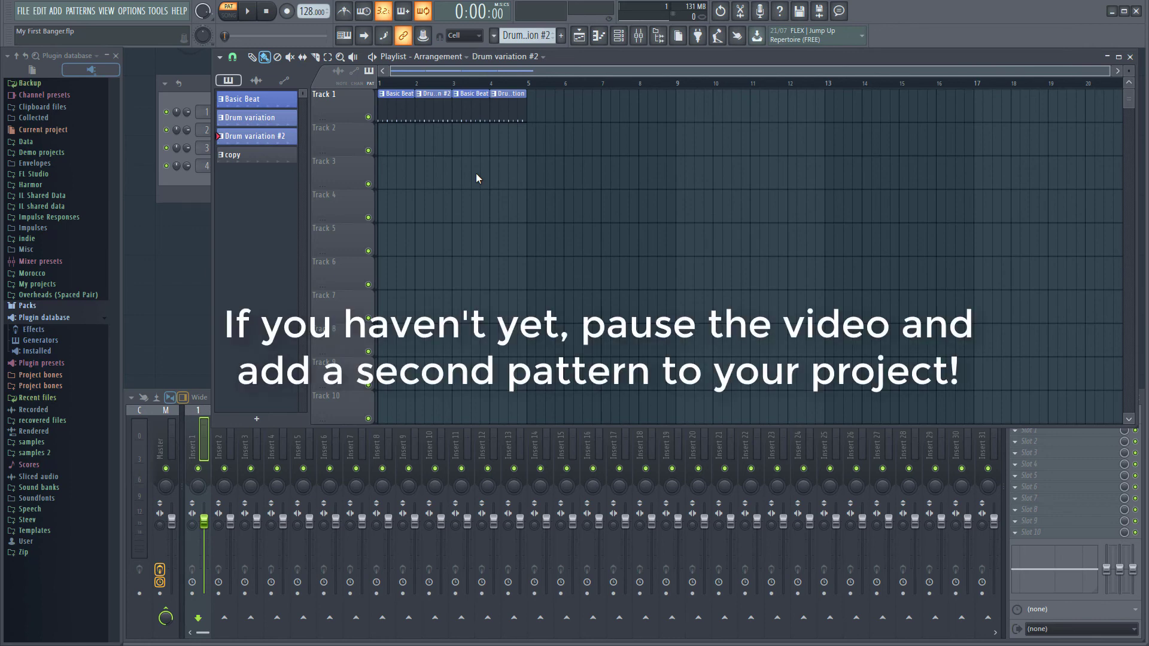
Step: Delete the Drum variation #2 and copy patterns, and place a Drum variation clip at bar 2 of Track 1 again
right_click(281, 142)
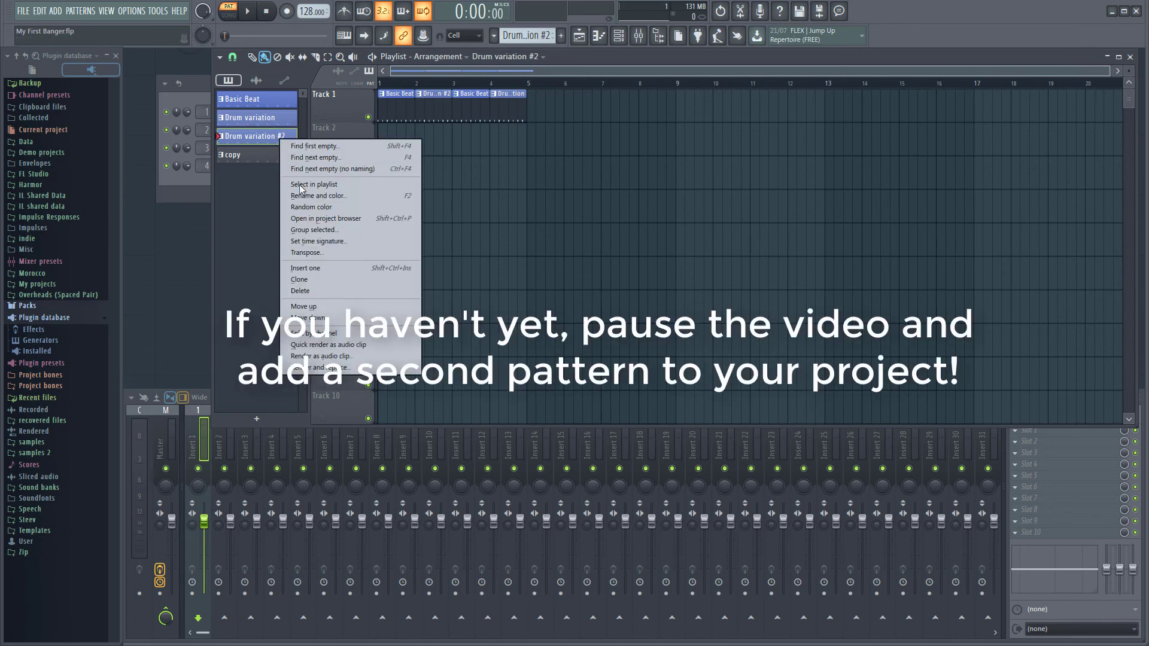
click(320, 292)
key(Return)
right_click(277, 139)
click(313, 290)
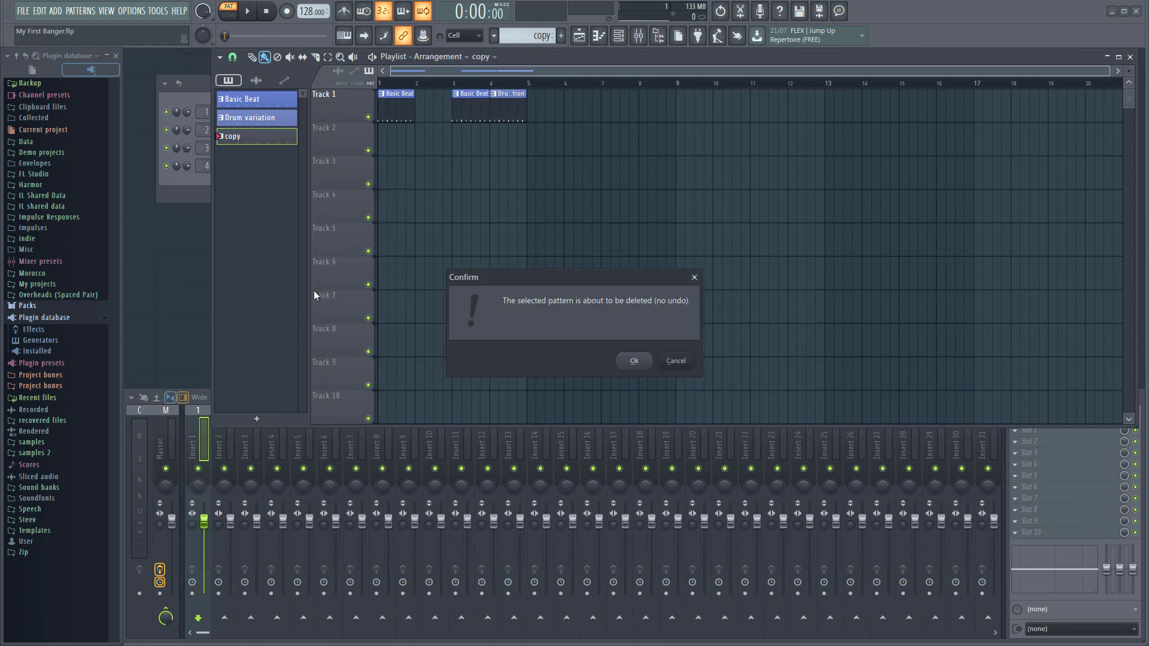
key(Return)
click(421, 114)
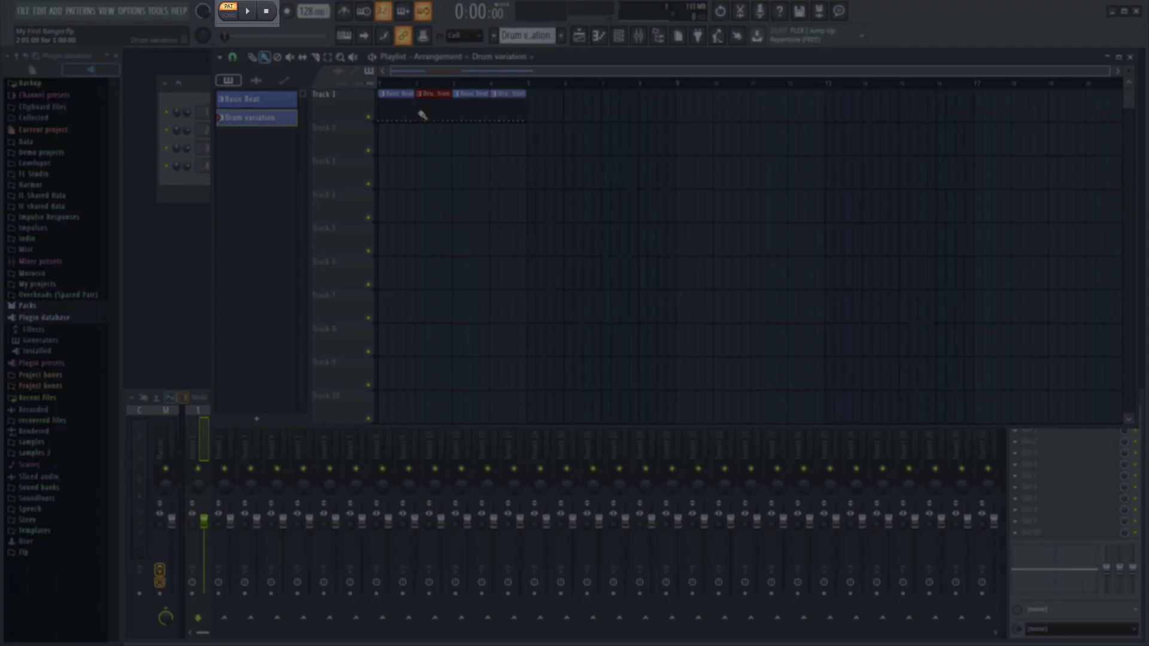
Step: Switch playback to song mode, play the playlist arrangement from the start and stop it
key(l)
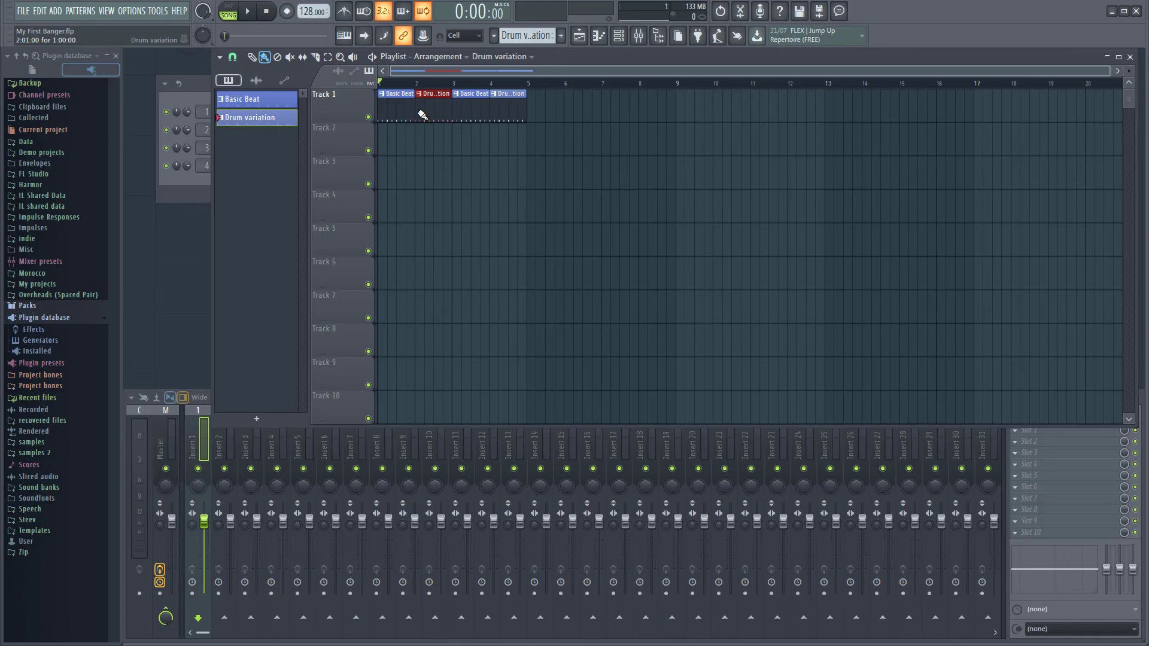
key(space)
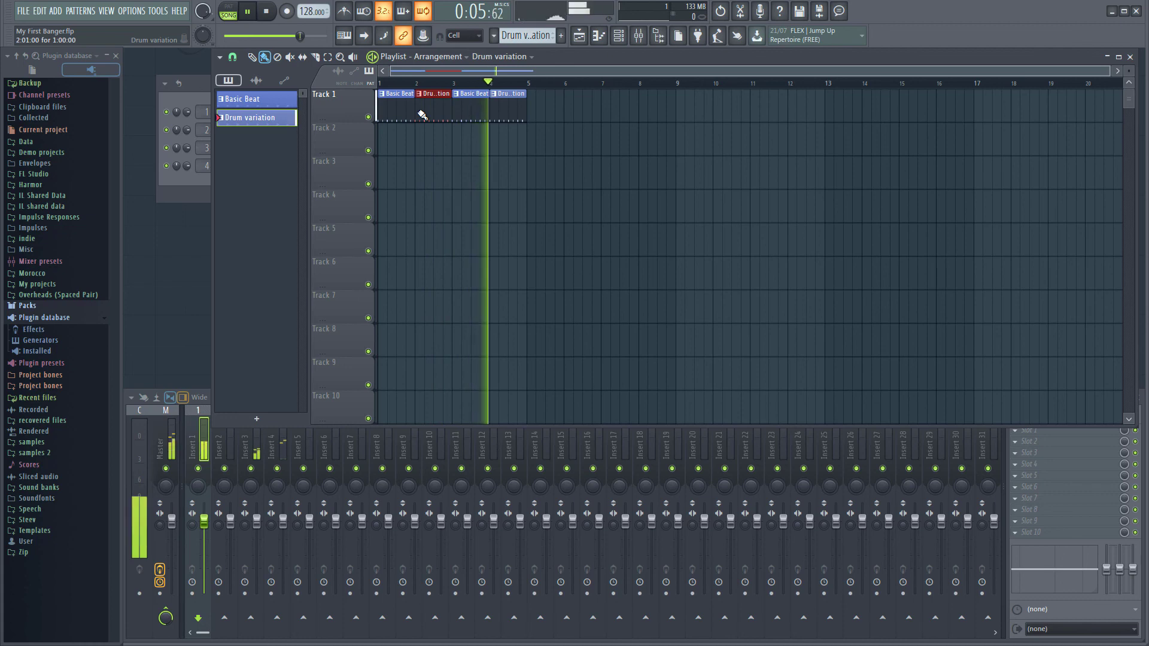
key(space)
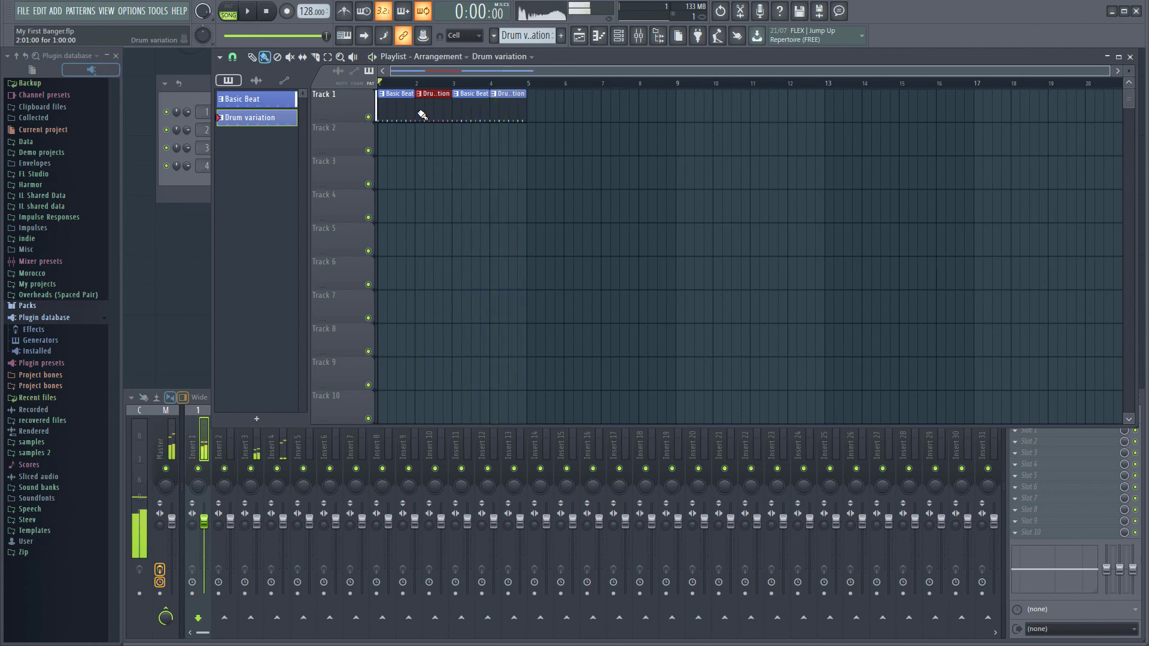
Step: Save the project as My First Banger_2.flp
key(ctrl+s)
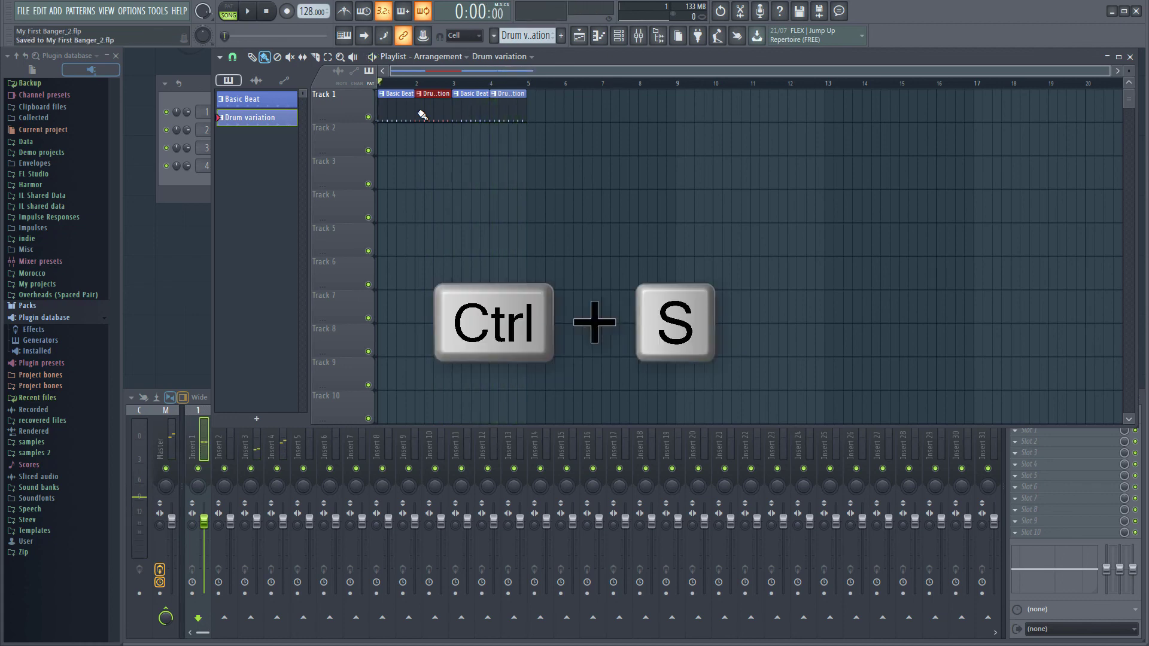